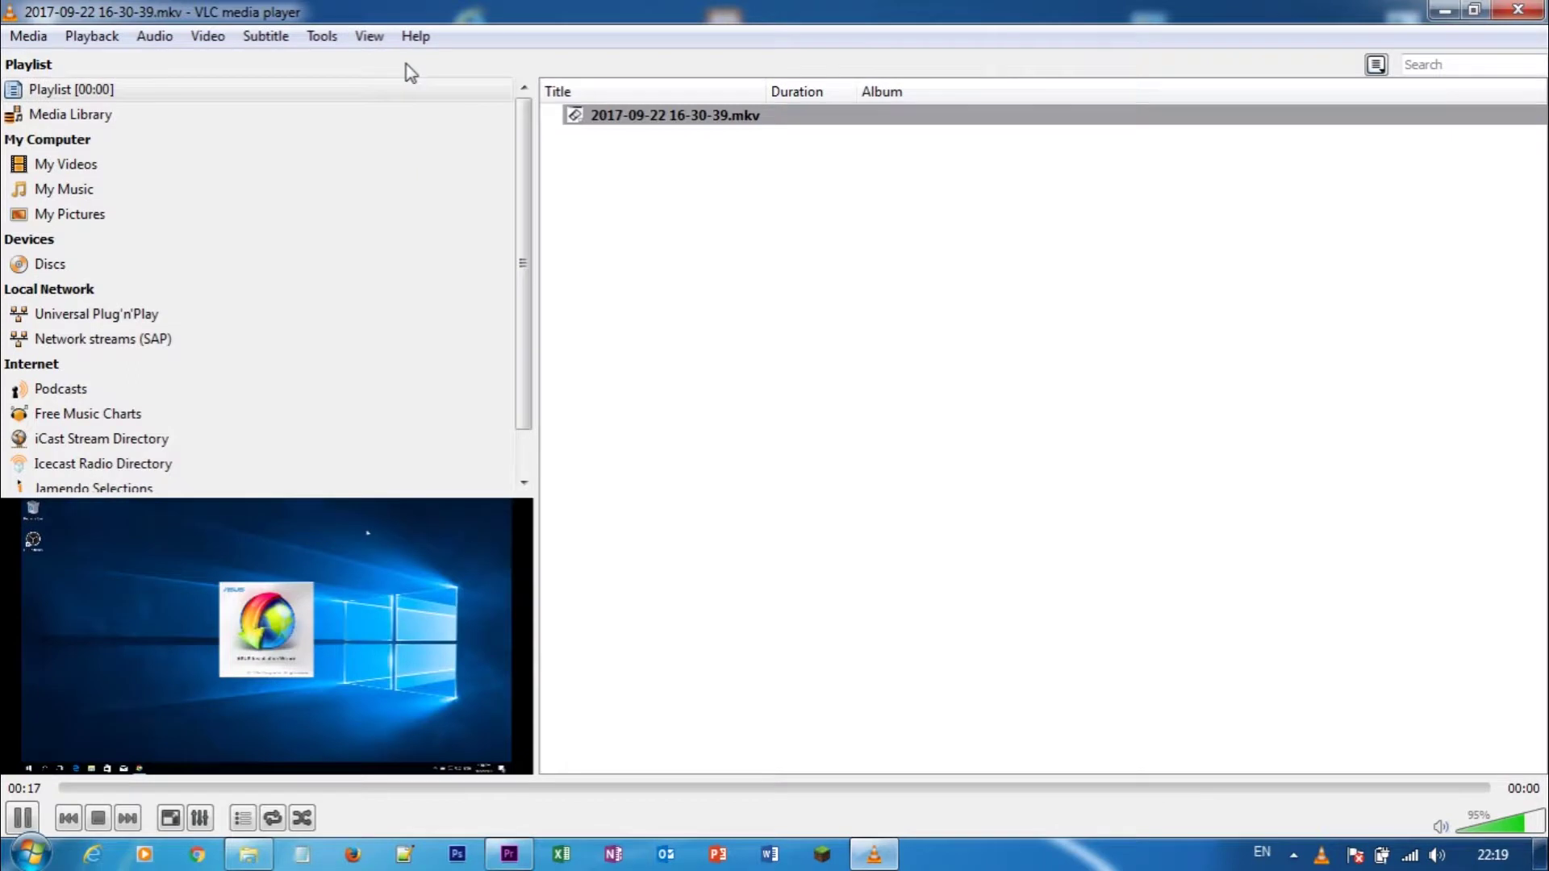
# Enlarge the video preview beside the playlist and pause the playing video
pyautogui.moveTo(478, 493); pyautogui.dragTo(484, 375)
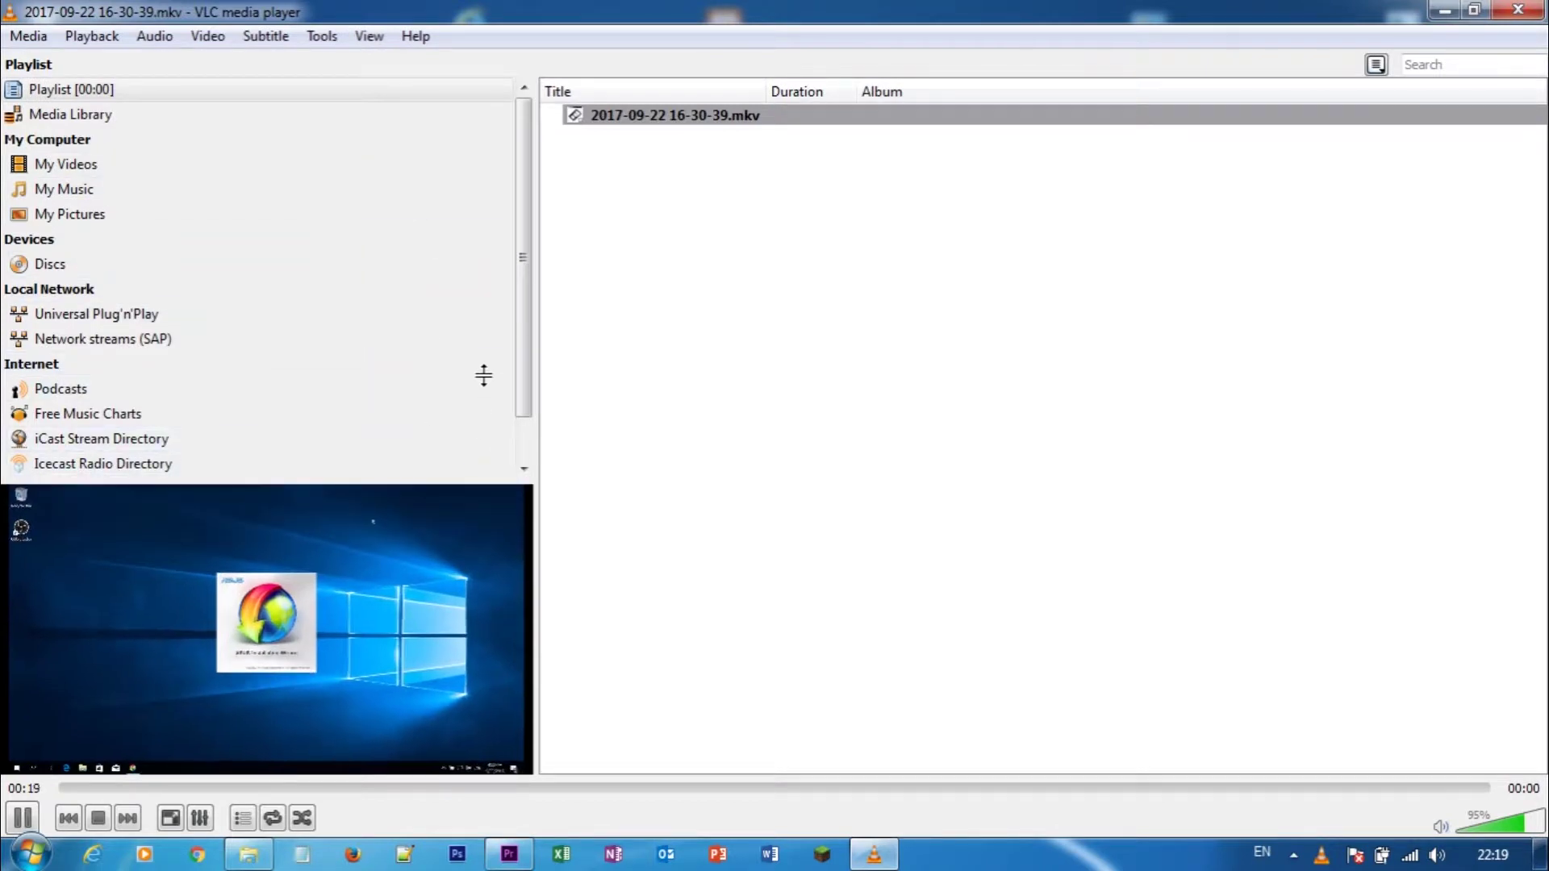
pyautogui.moveTo(536, 423); pyautogui.dragTo(623, 424)
pyautogui.click(23, 819)
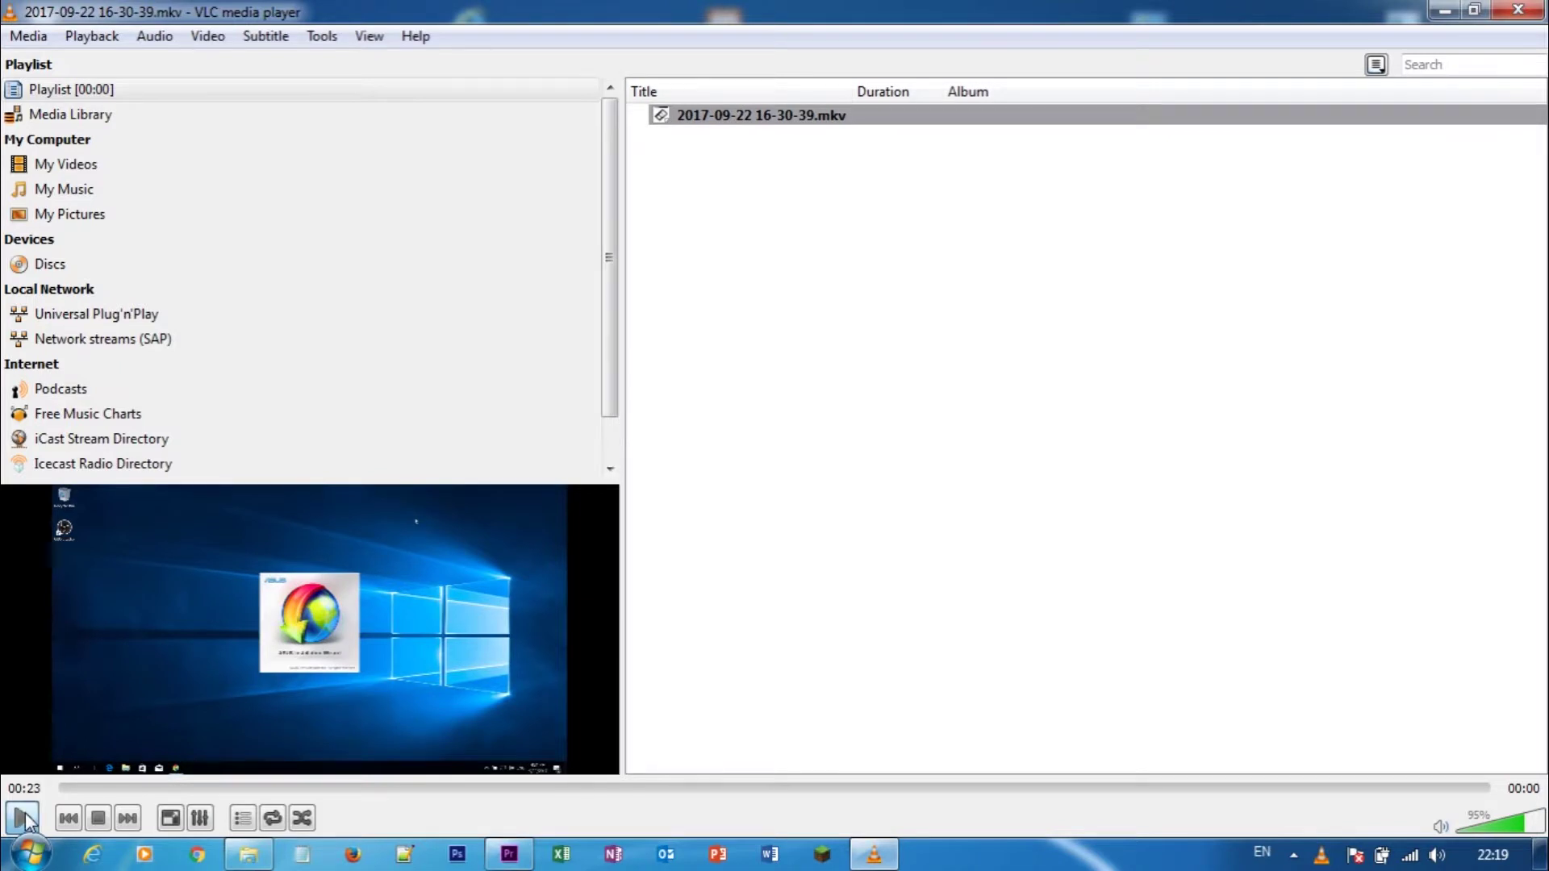
pyautogui.click(29, 41)
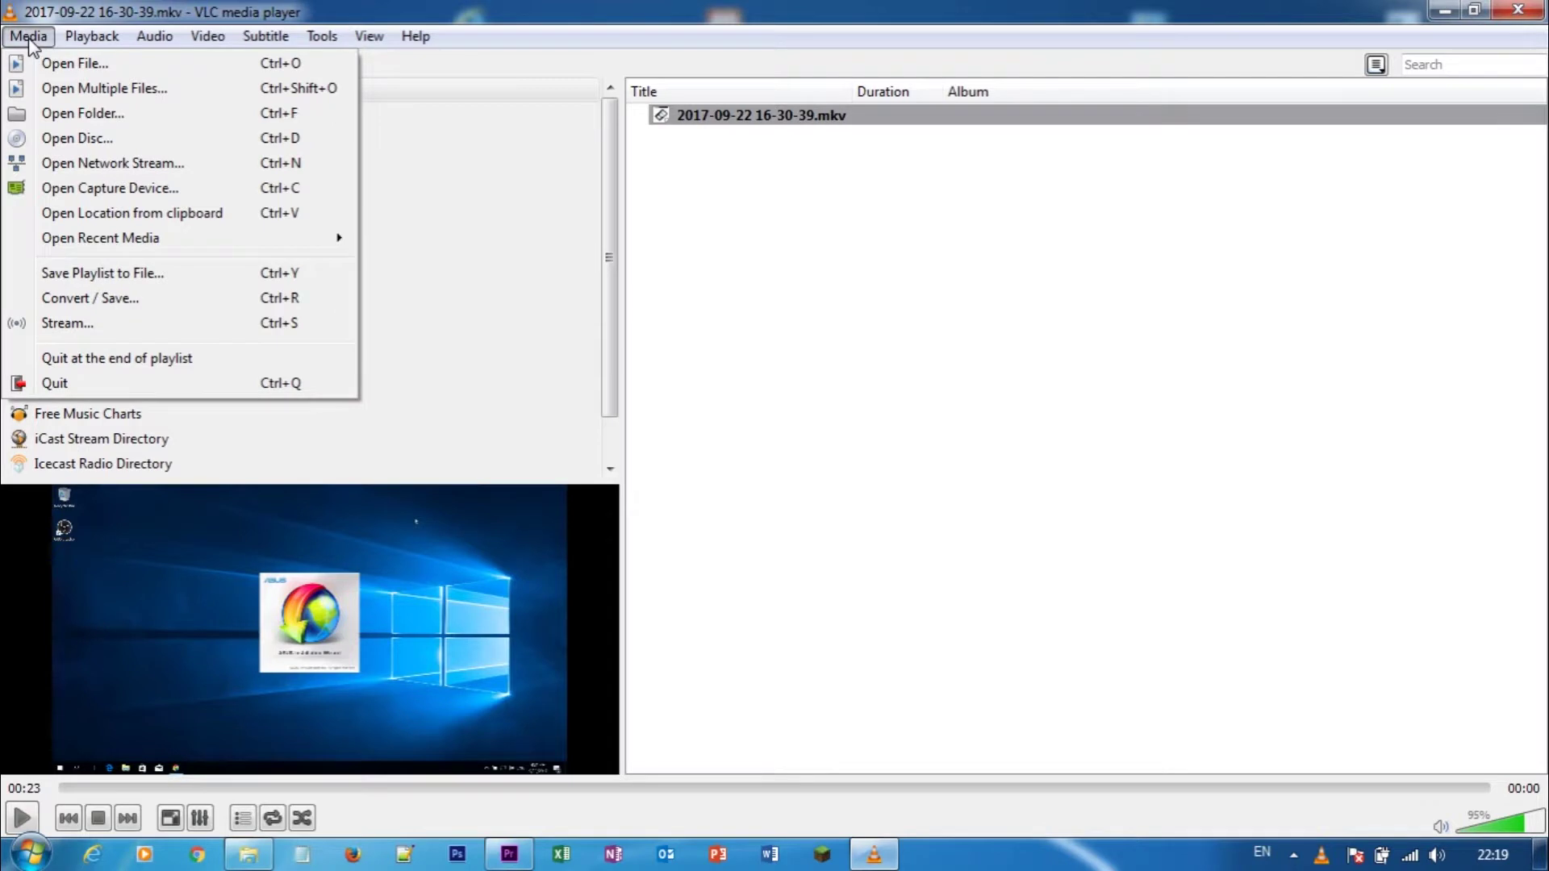
pyautogui.click(121, 298)
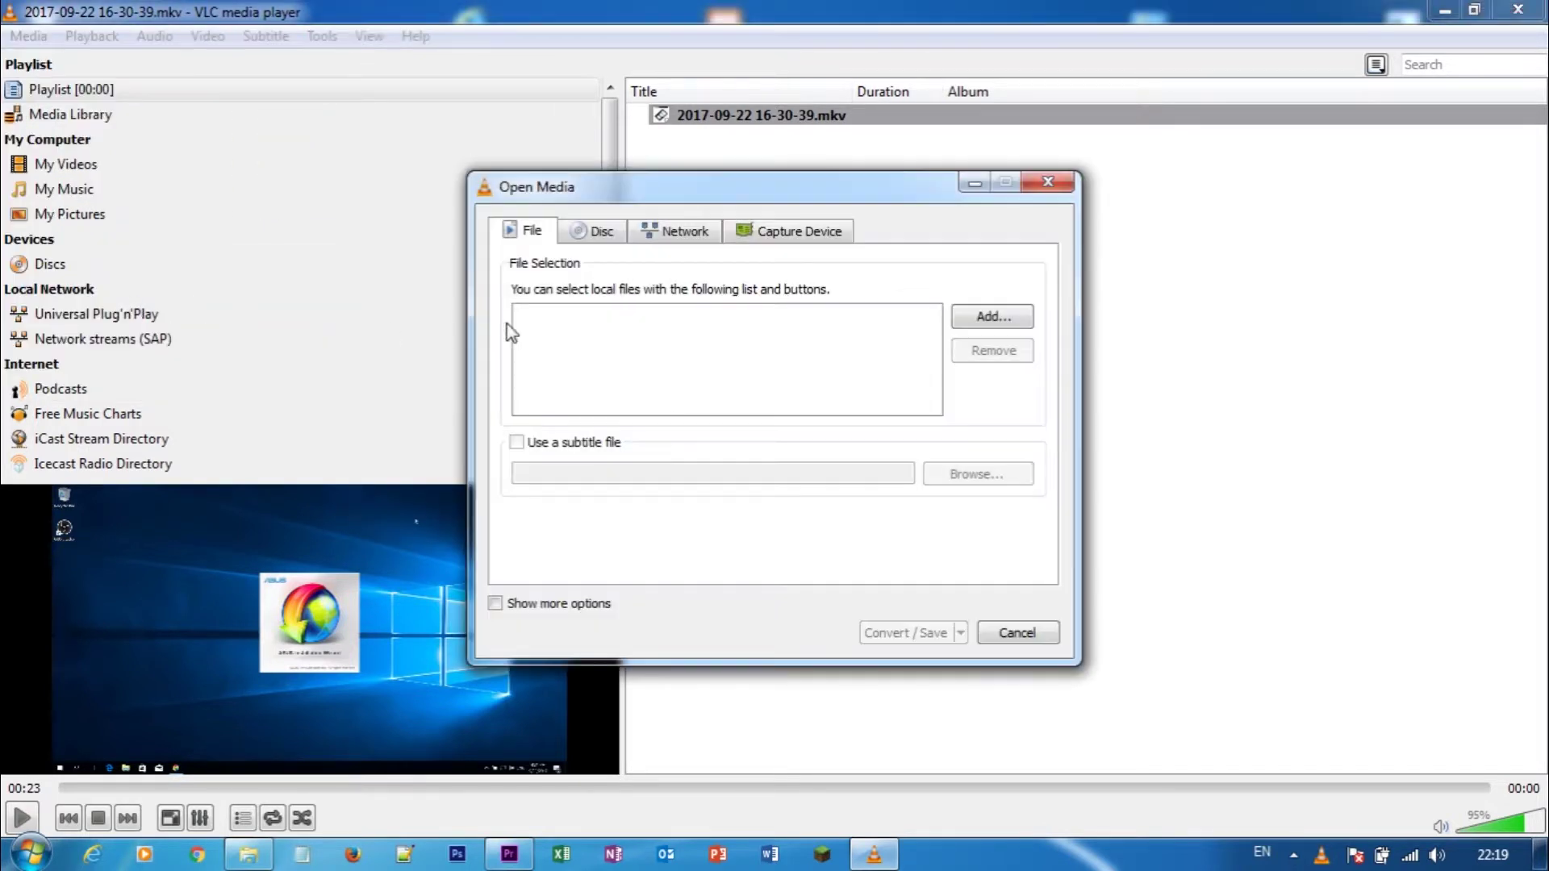
pyautogui.click(1026, 317)
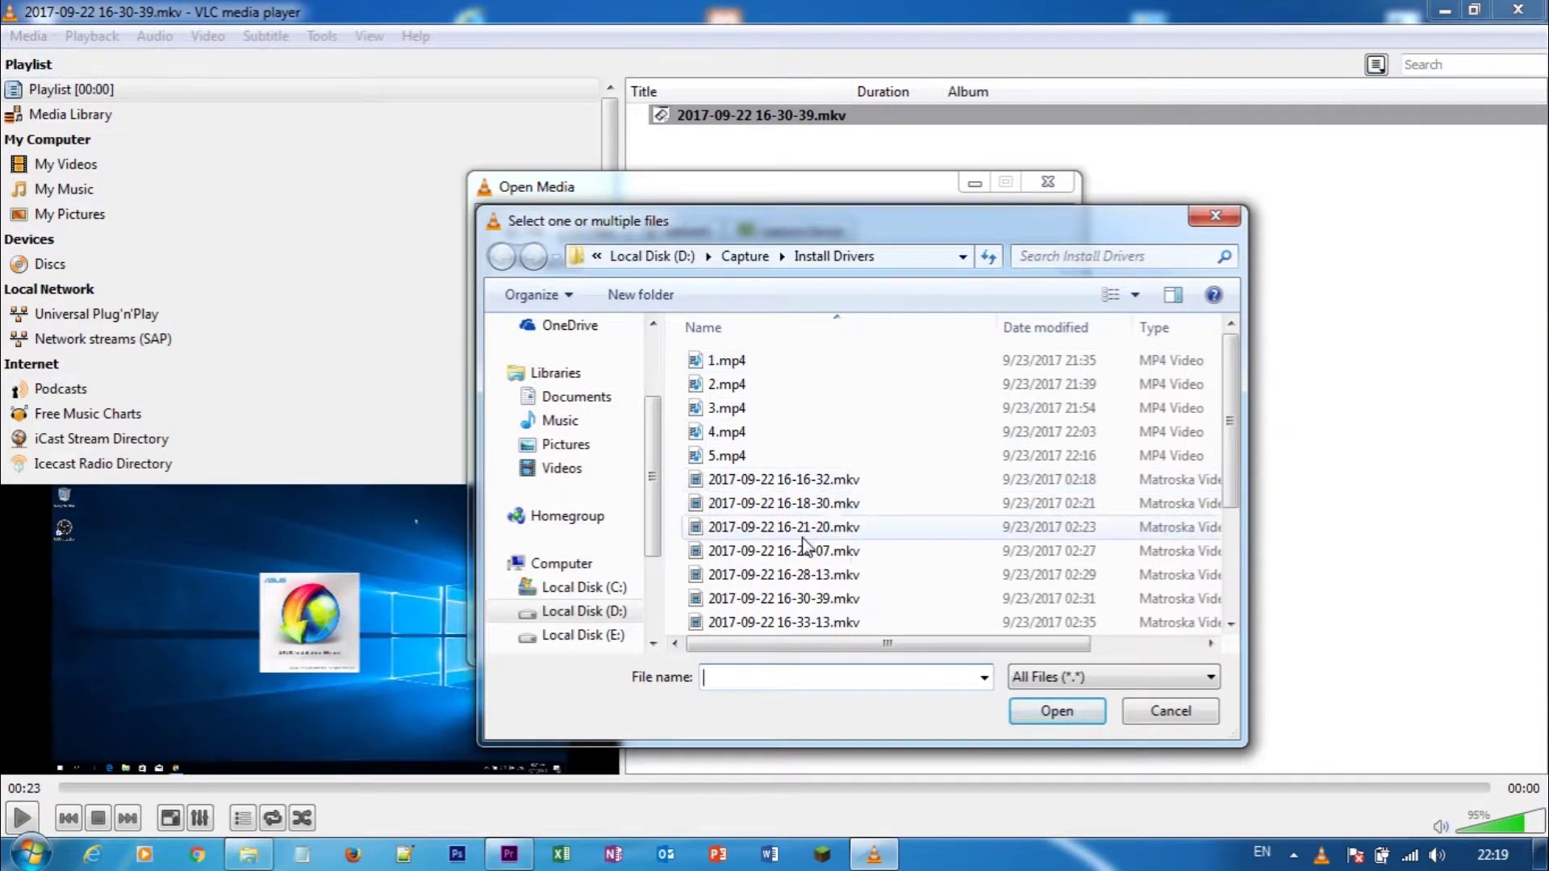
pyautogui.click(831, 600)
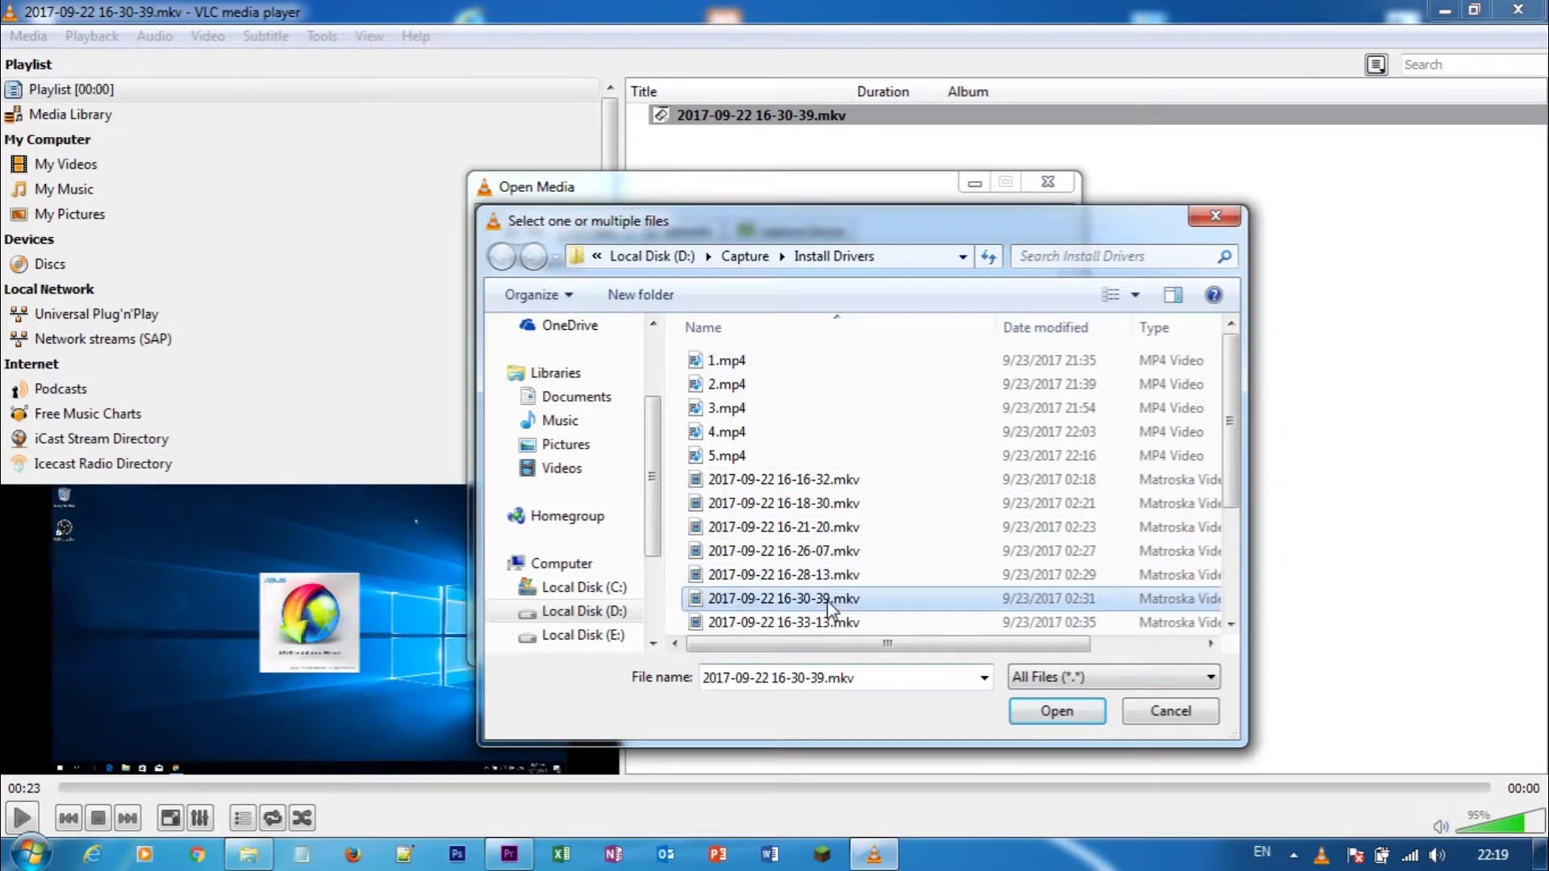
pyautogui.click(1046, 710)
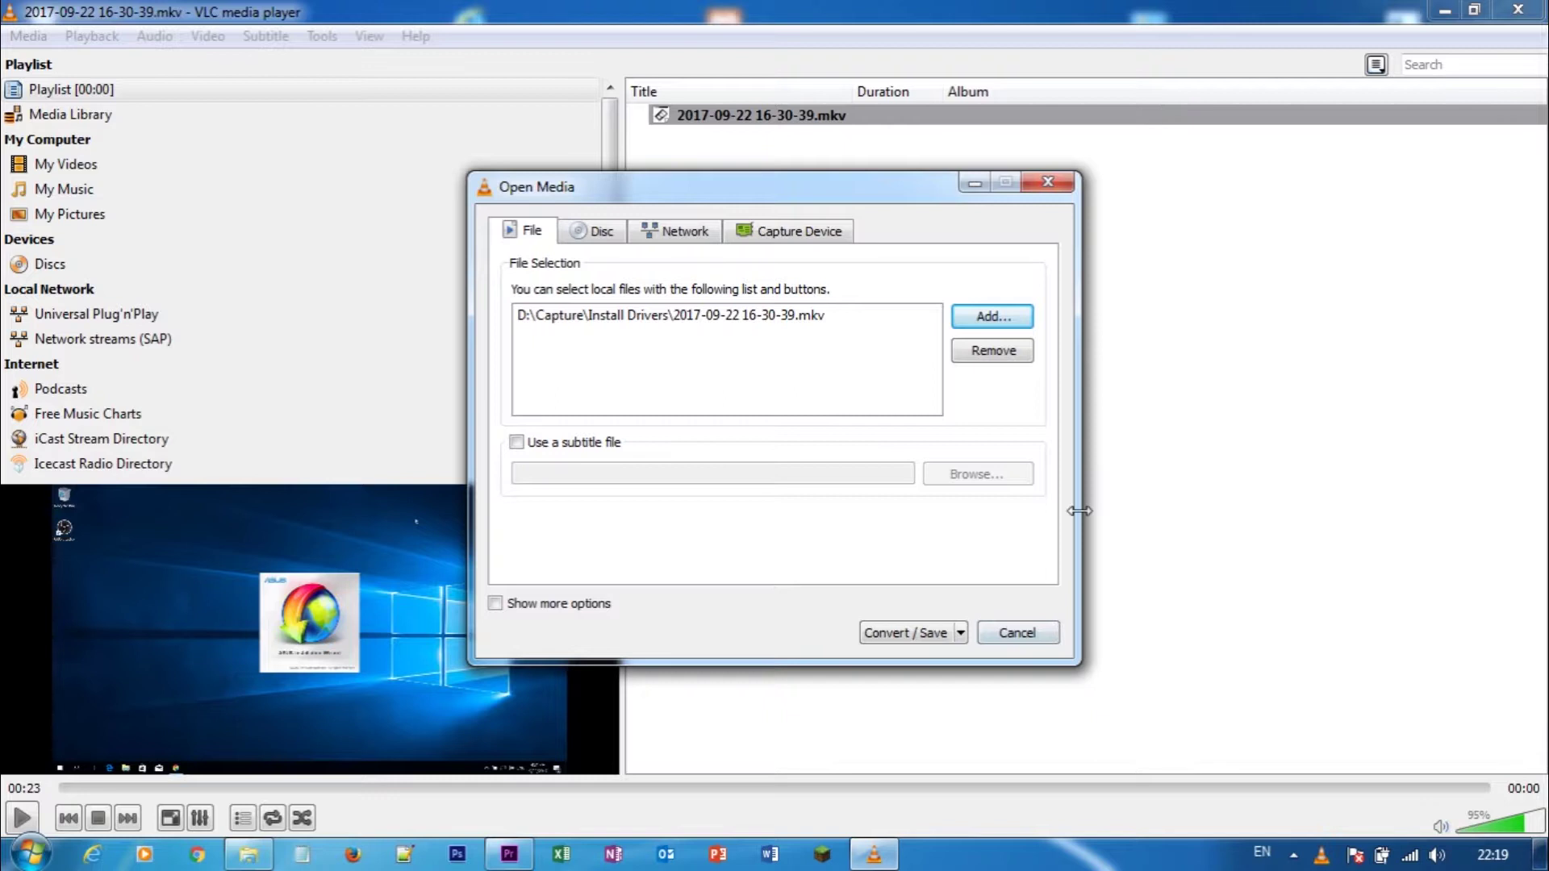
pyautogui.click(910, 637)
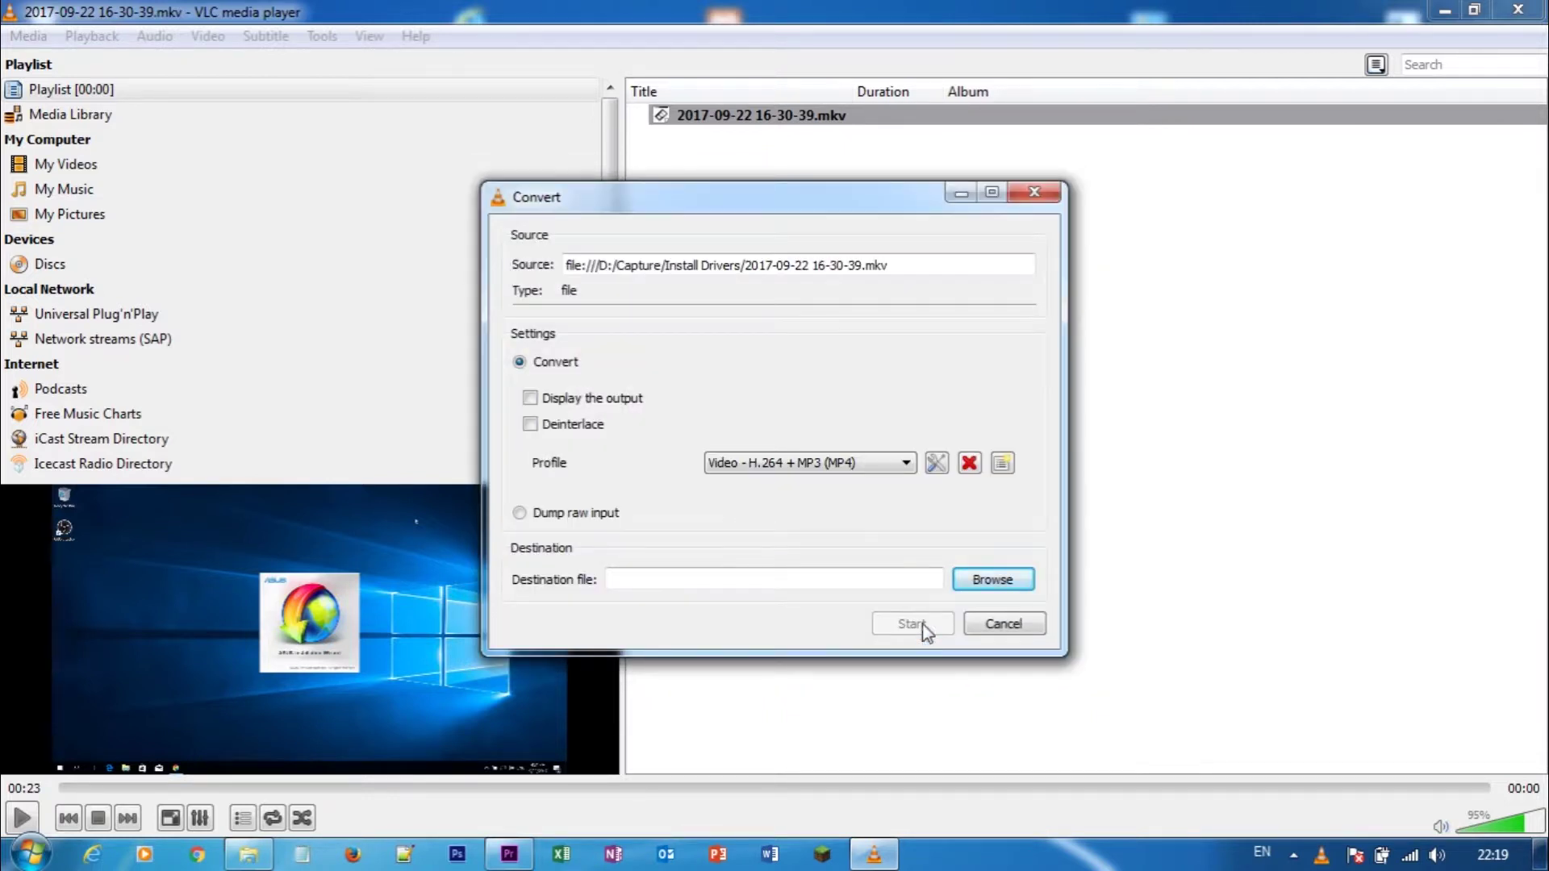
# Review the encapsulation, video codec, audio codec and subtitle settings of the Video - H.264 + MP3 (MP4) profile and save it
pyautogui.click(907, 466)
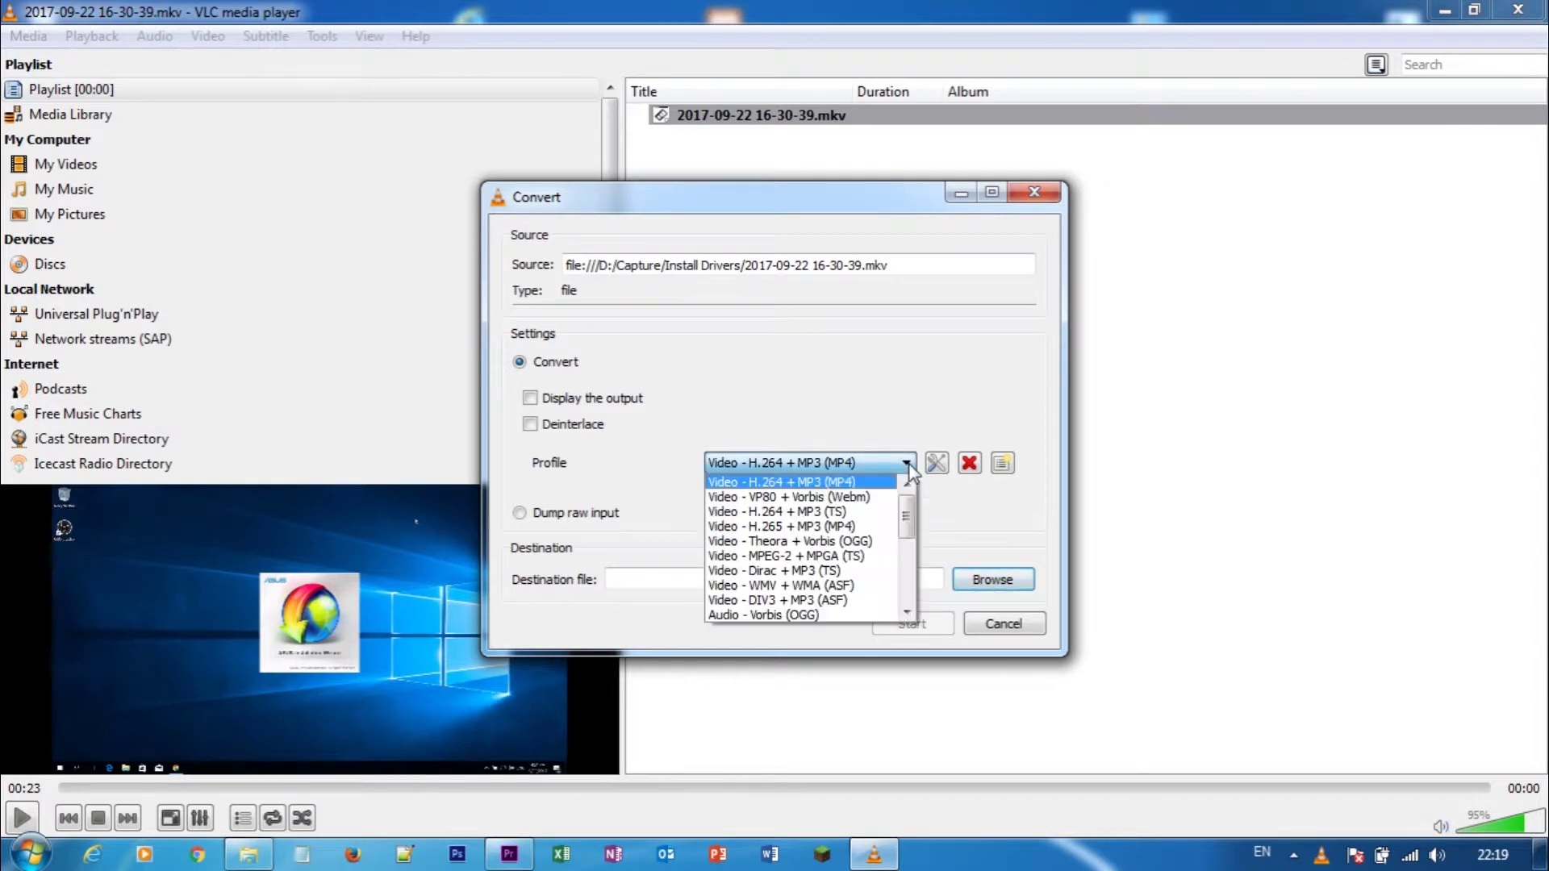
pyautogui.click(907, 465)
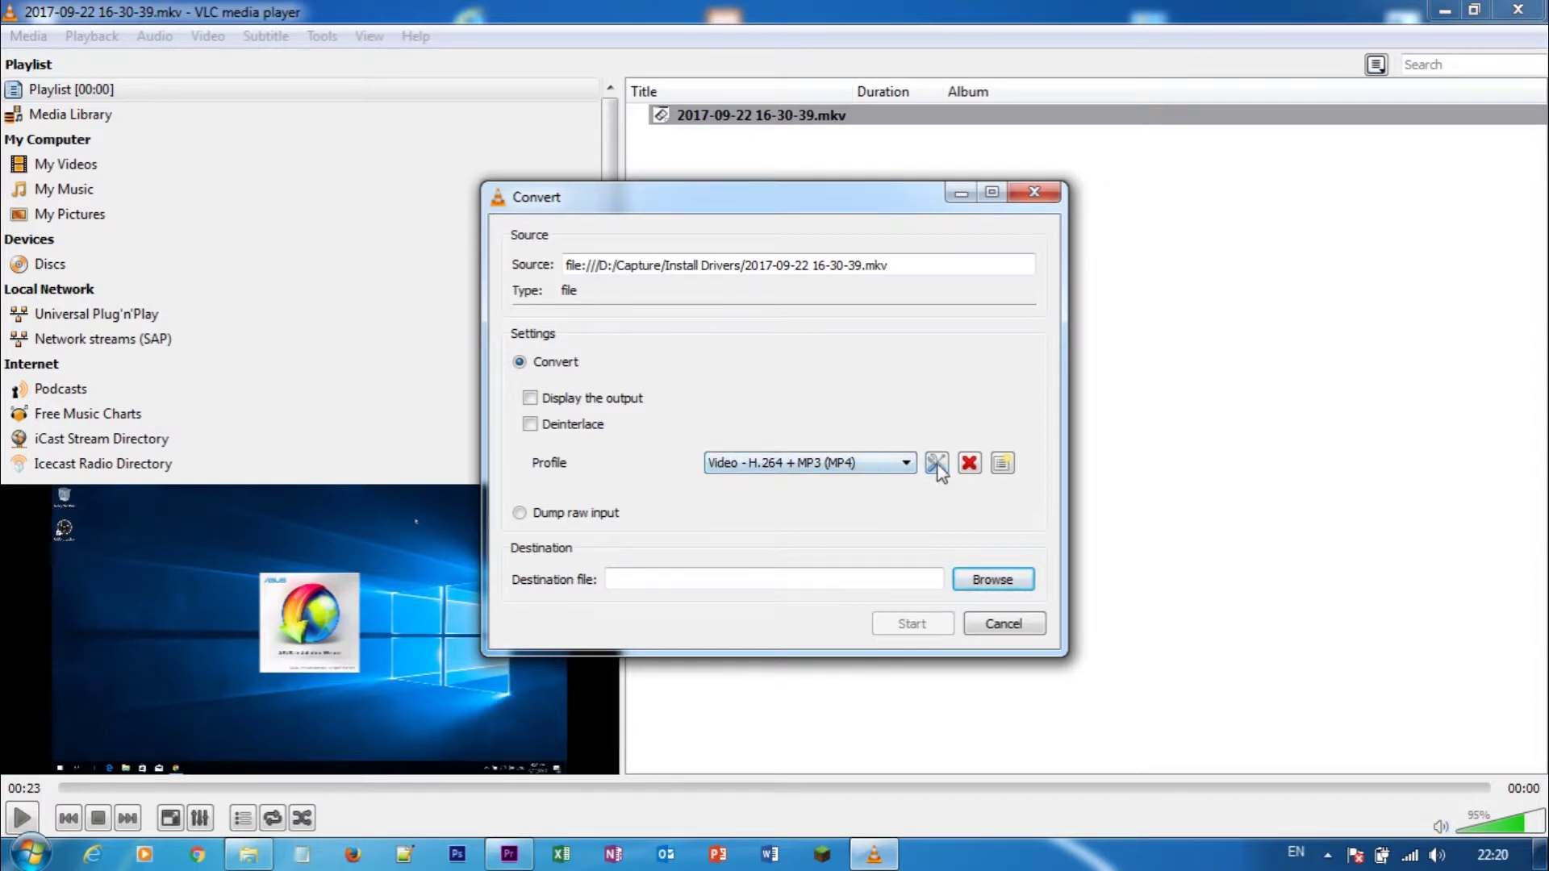
pyautogui.click(937, 465)
pyautogui.click(602, 235)
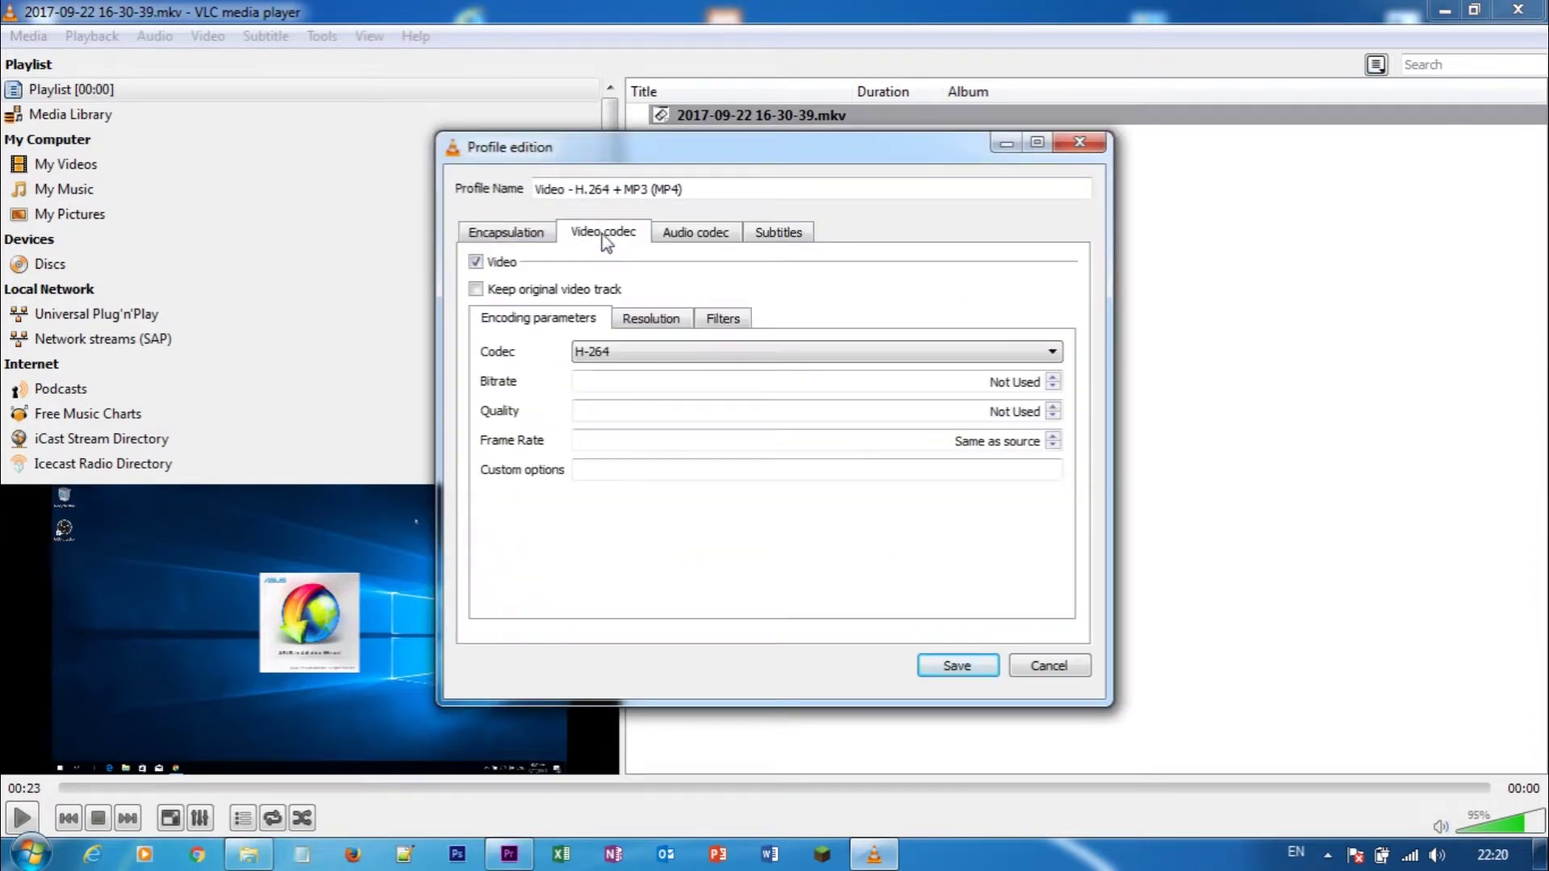
pyautogui.click(690, 236)
pyautogui.click(770, 235)
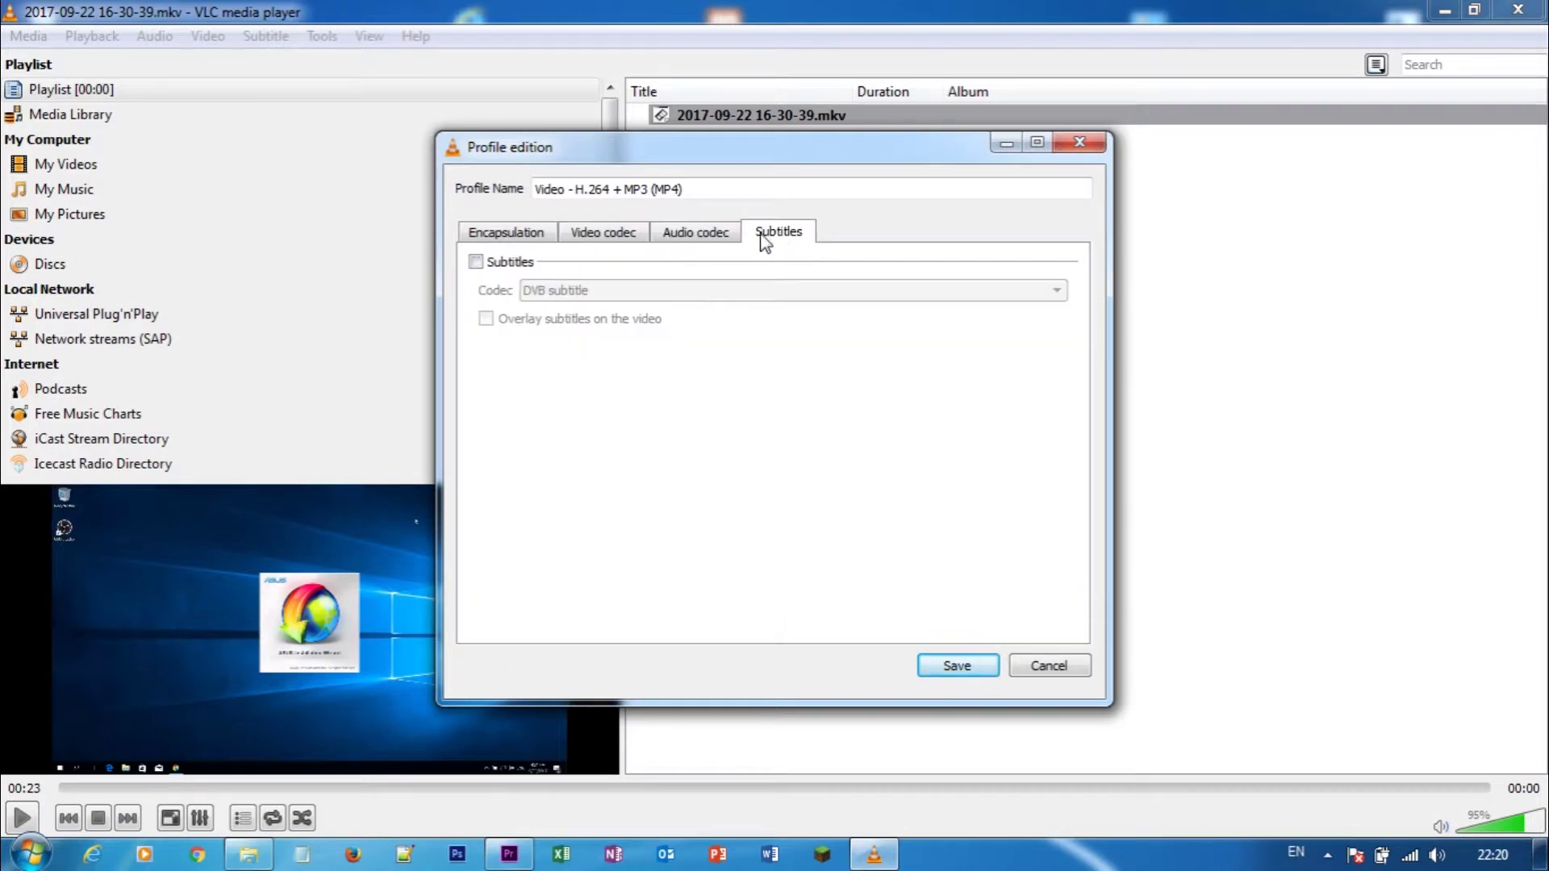
pyautogui.click(644, 236)
pyautogui.click(680, 236)
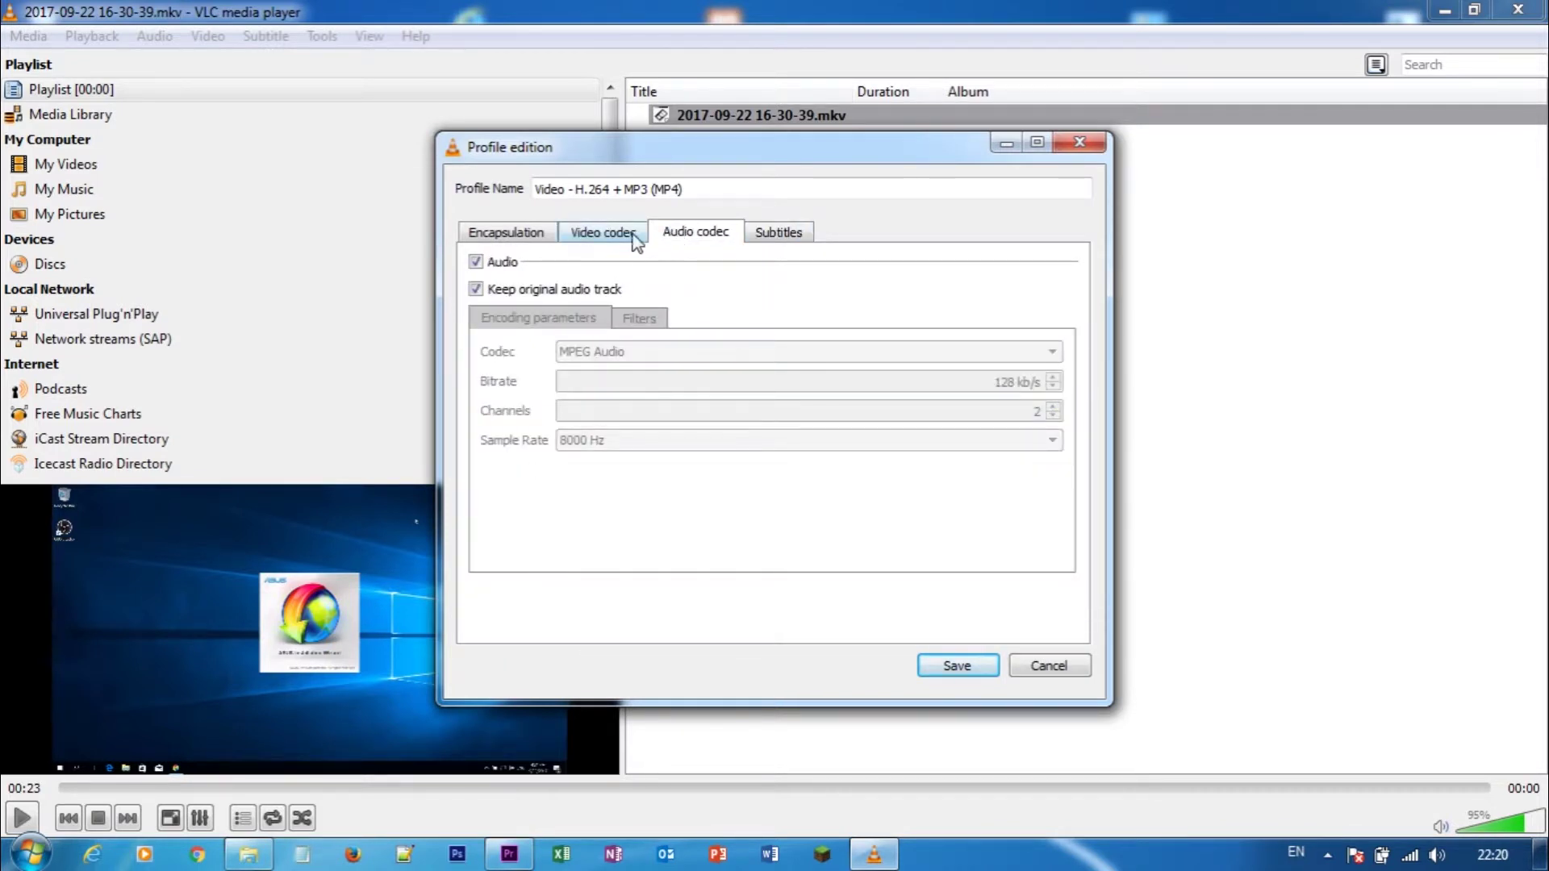
pyautogui.click(584, 237)
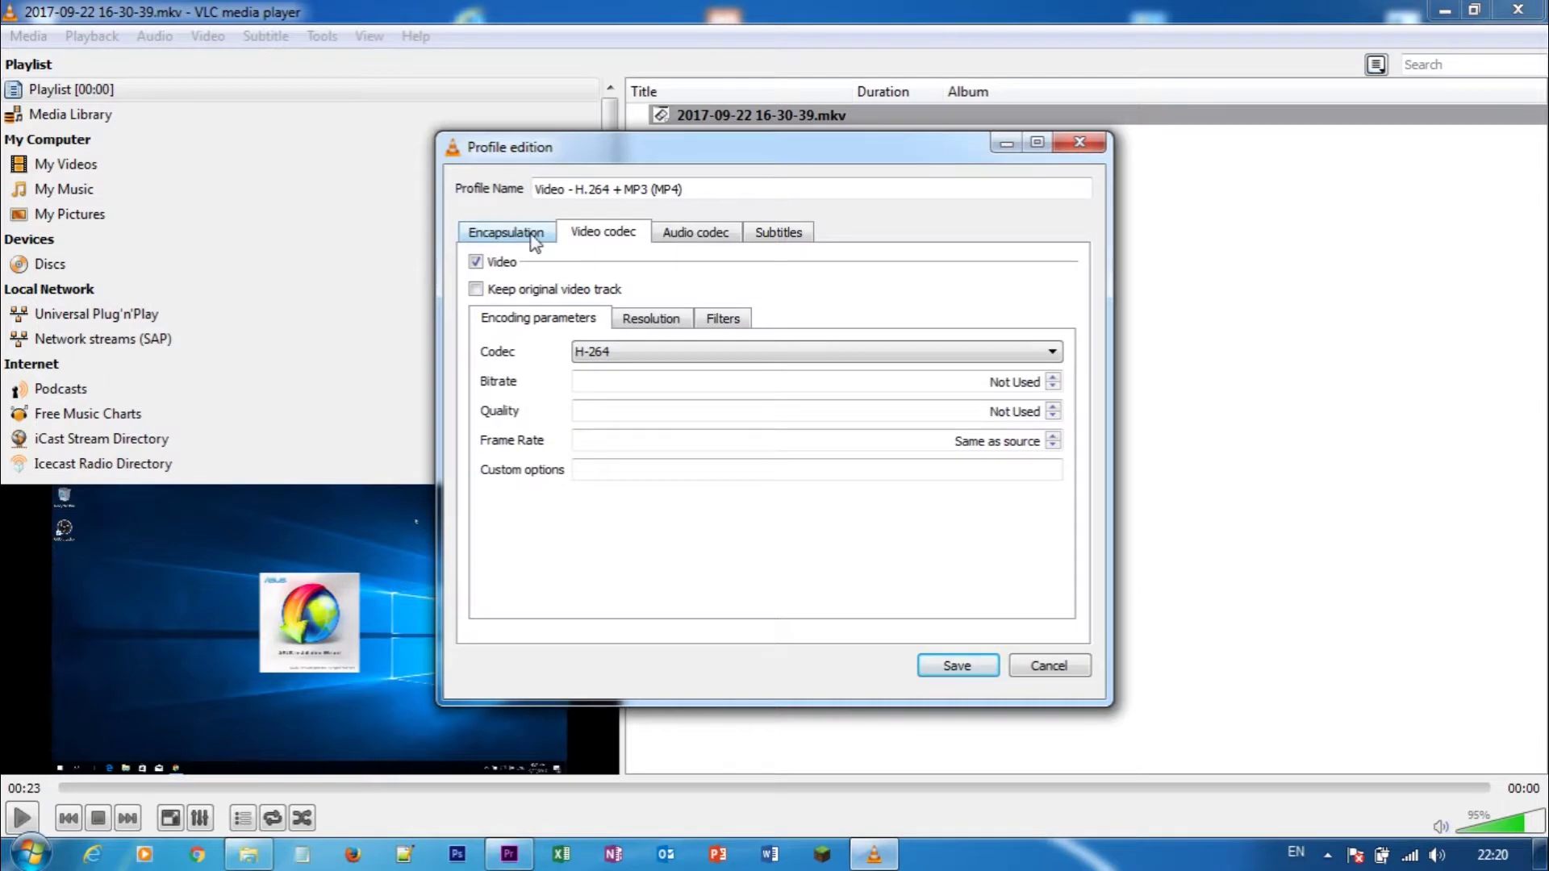
pyautogui.click(532, 235)
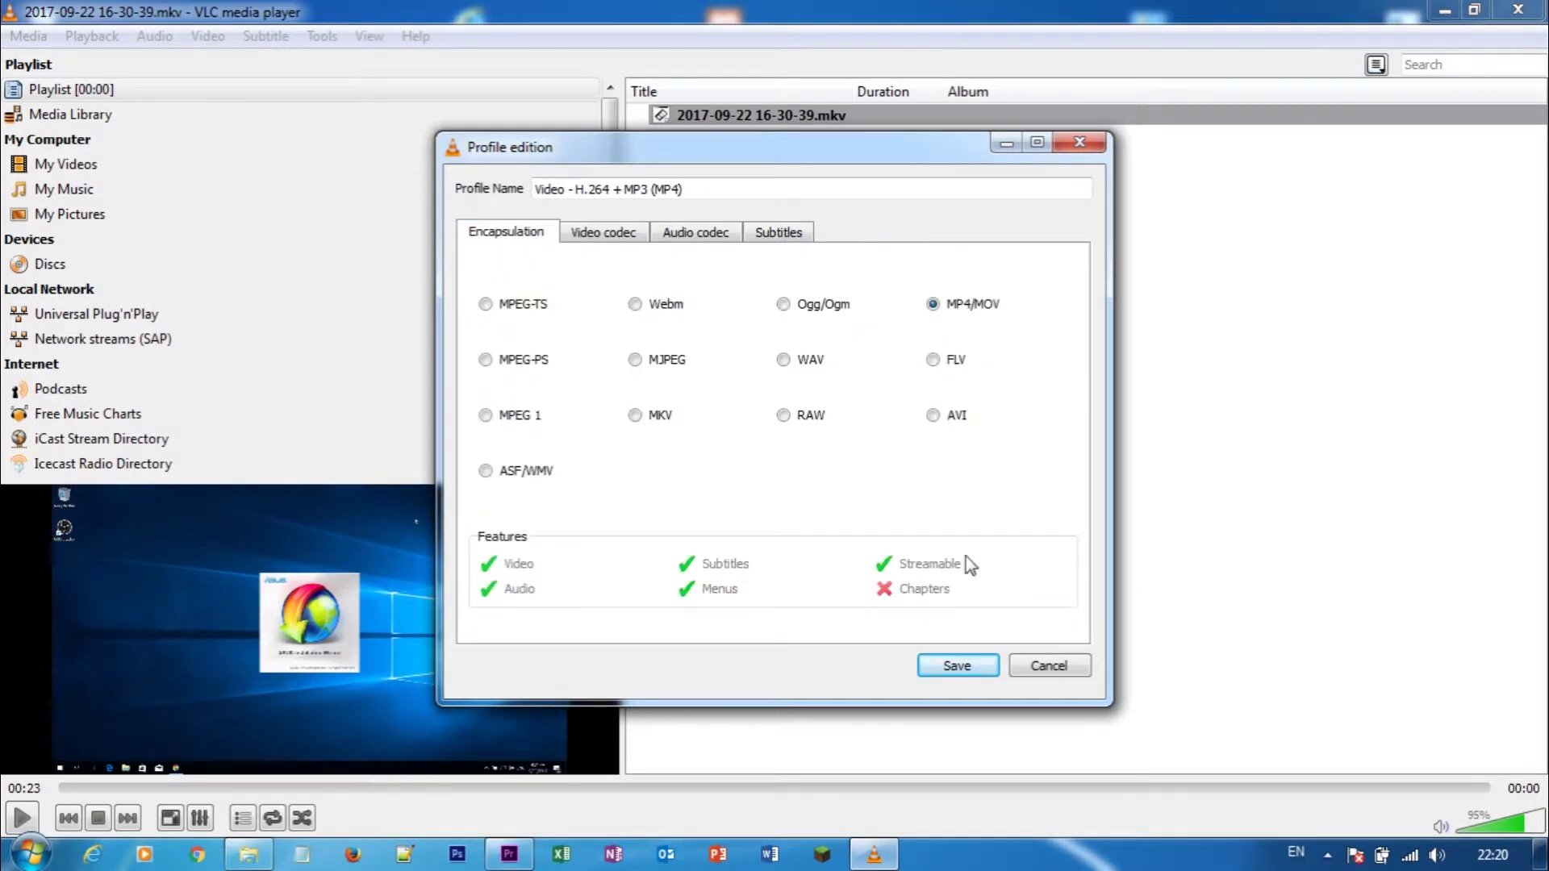
pyautogui.click(963, 658)
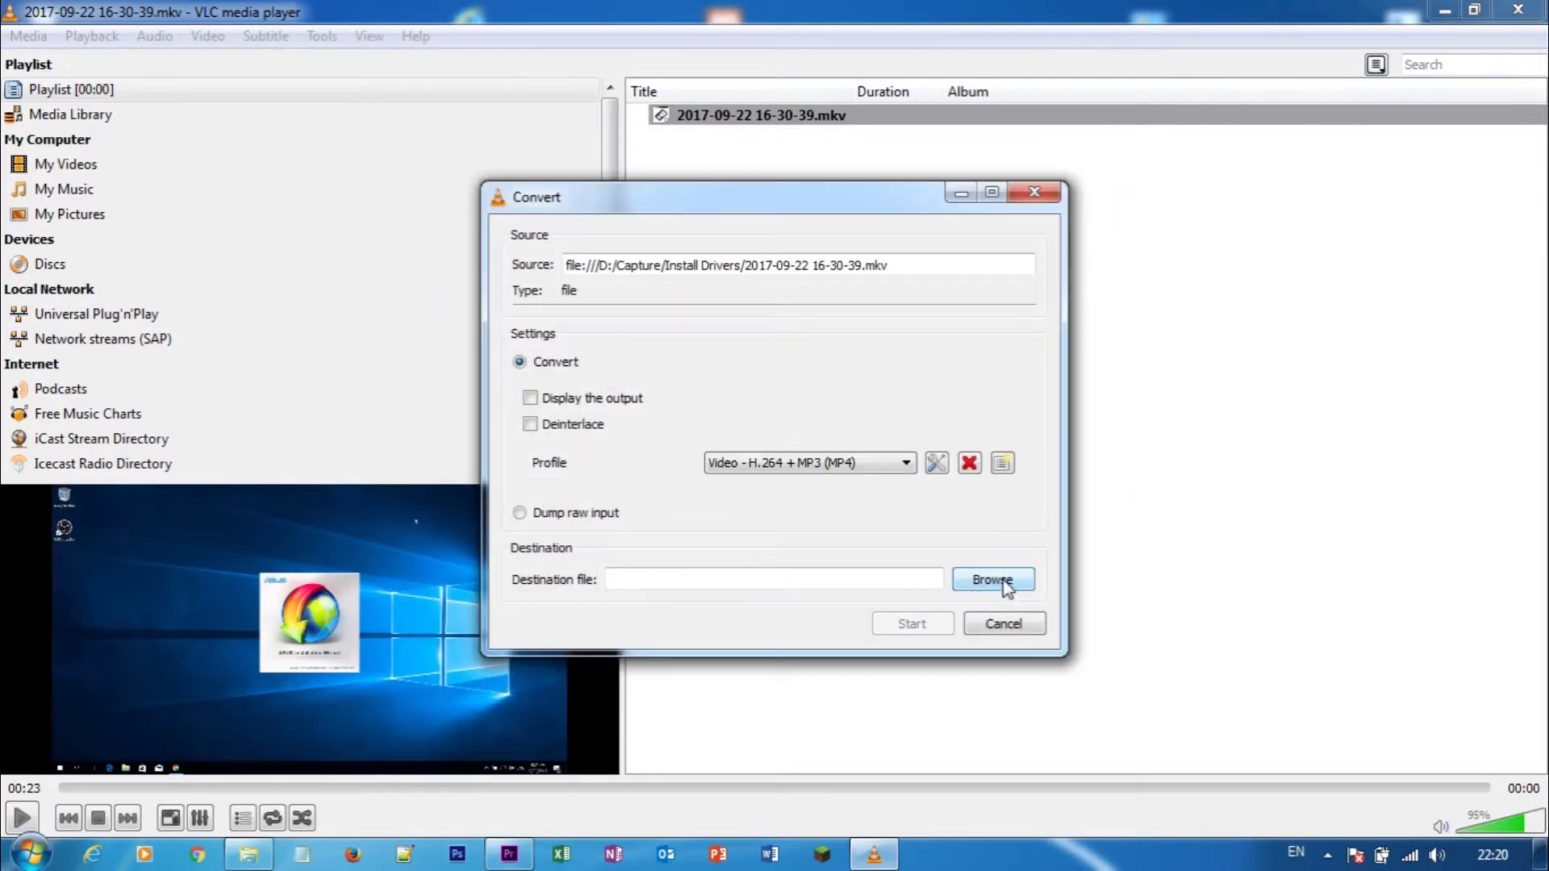
# Set the destination file to 6.mp4 in D:\Capture\Install Drivers and start the conversion
pyautogui.click(993, 580)
pyautogui.write('6')
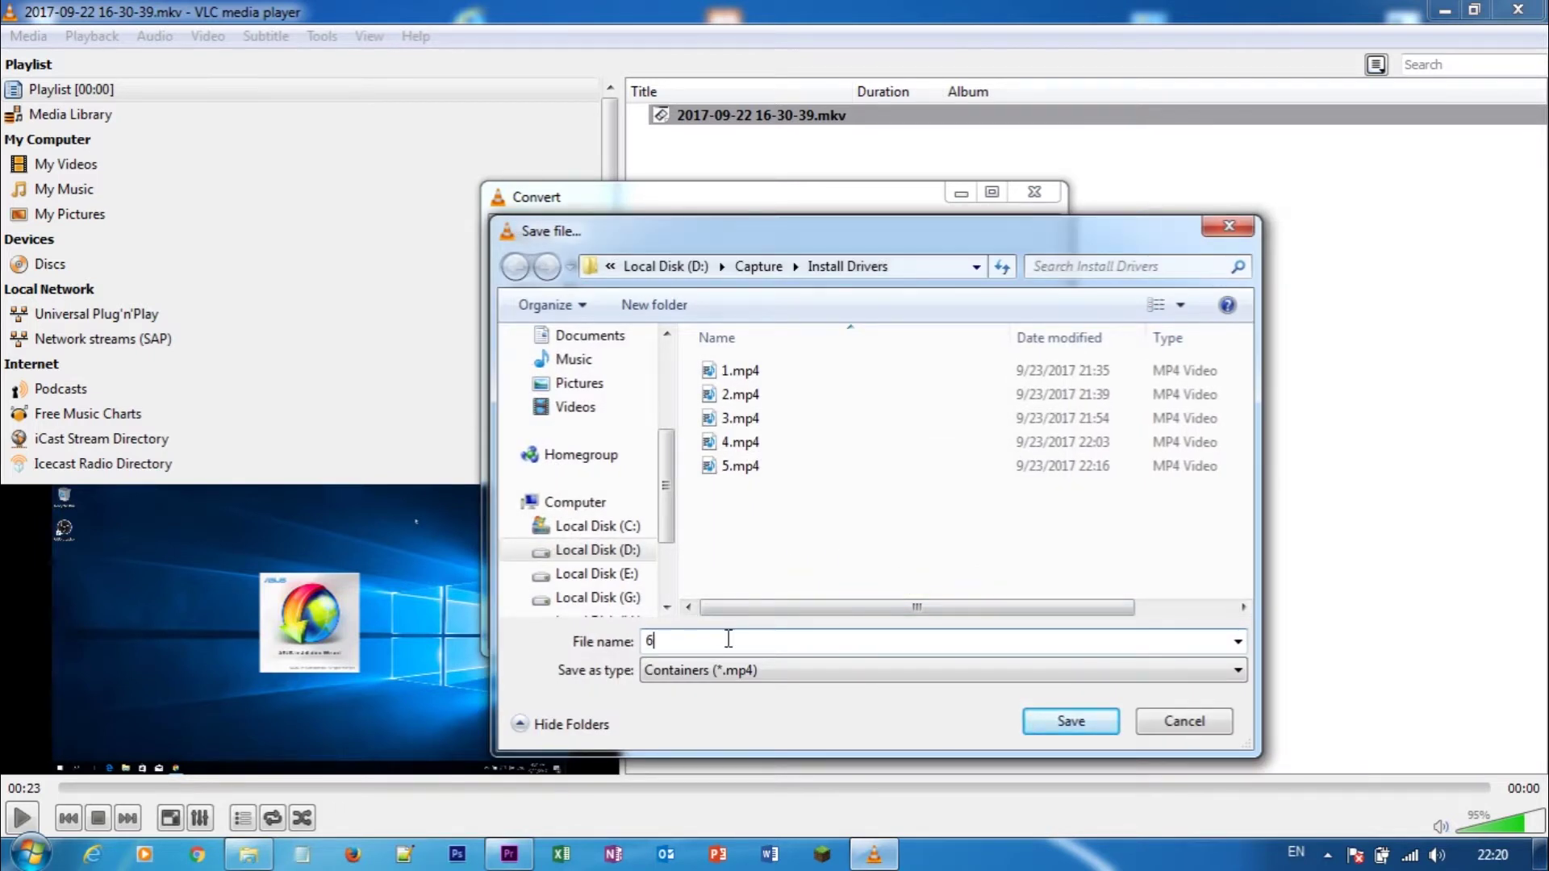
pyautogui.click(1093, 720)
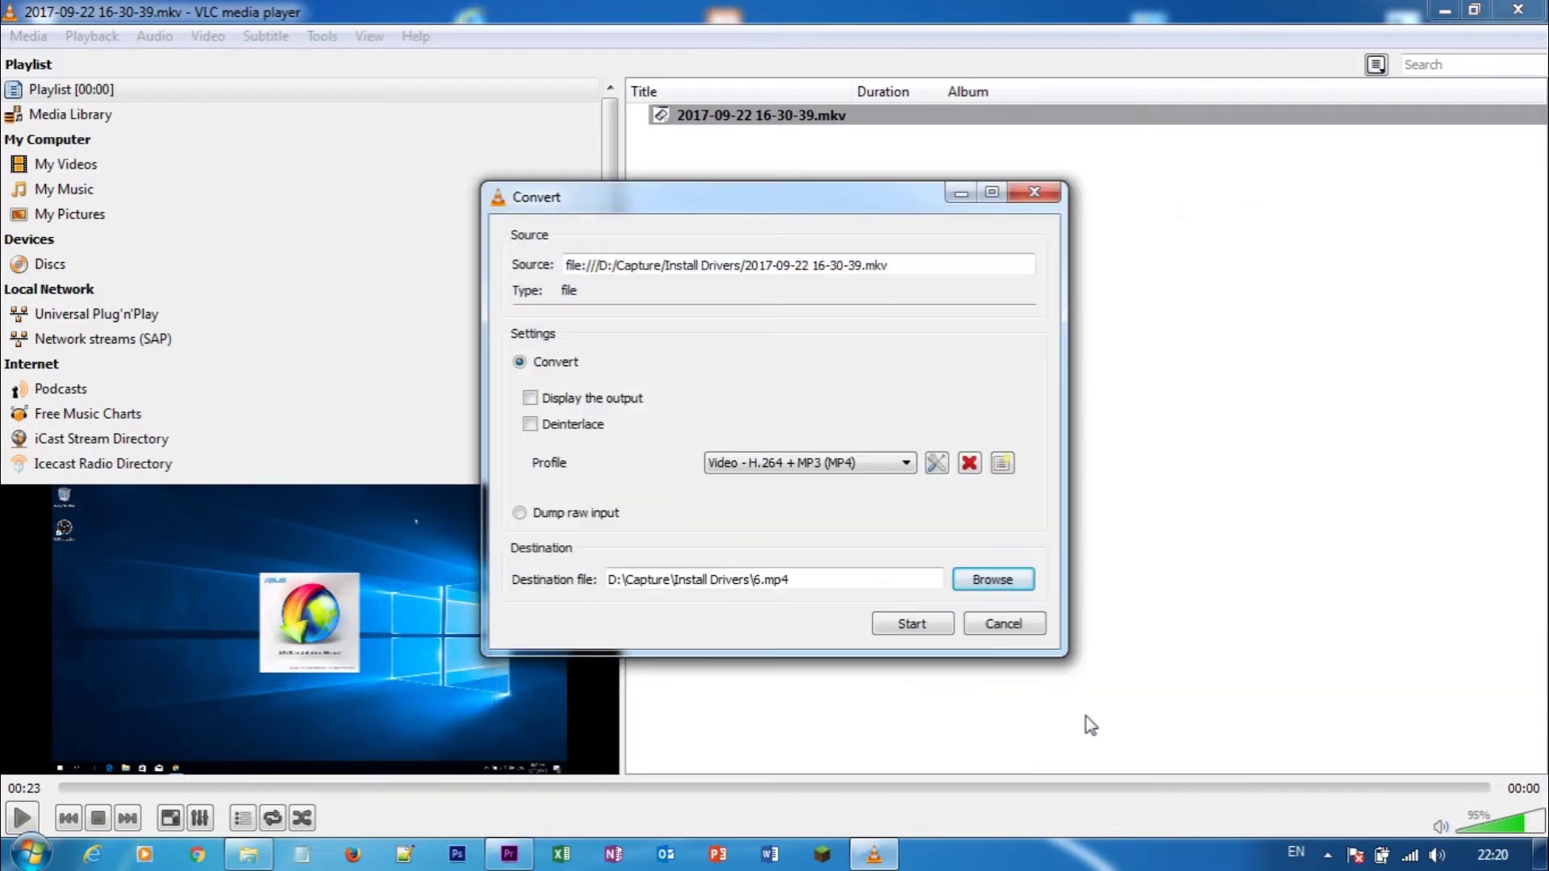
pyautogui.click(912, 624)
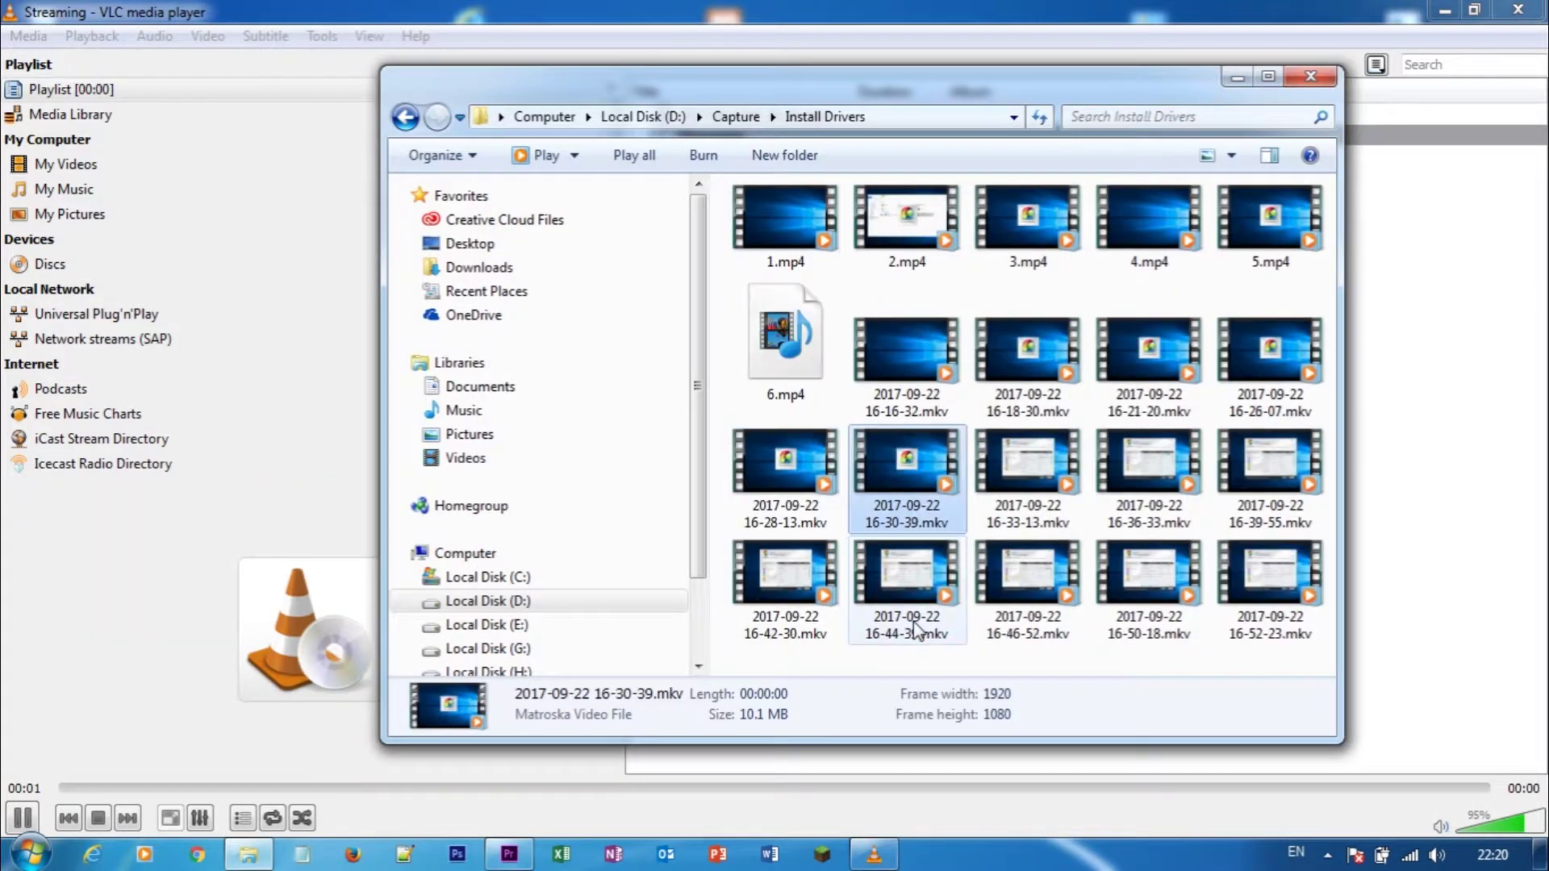
# Clear the interrupting windows during the conversion, keeping the current color scheme with the option to be asked again
pyautogui.click(1234, 79)
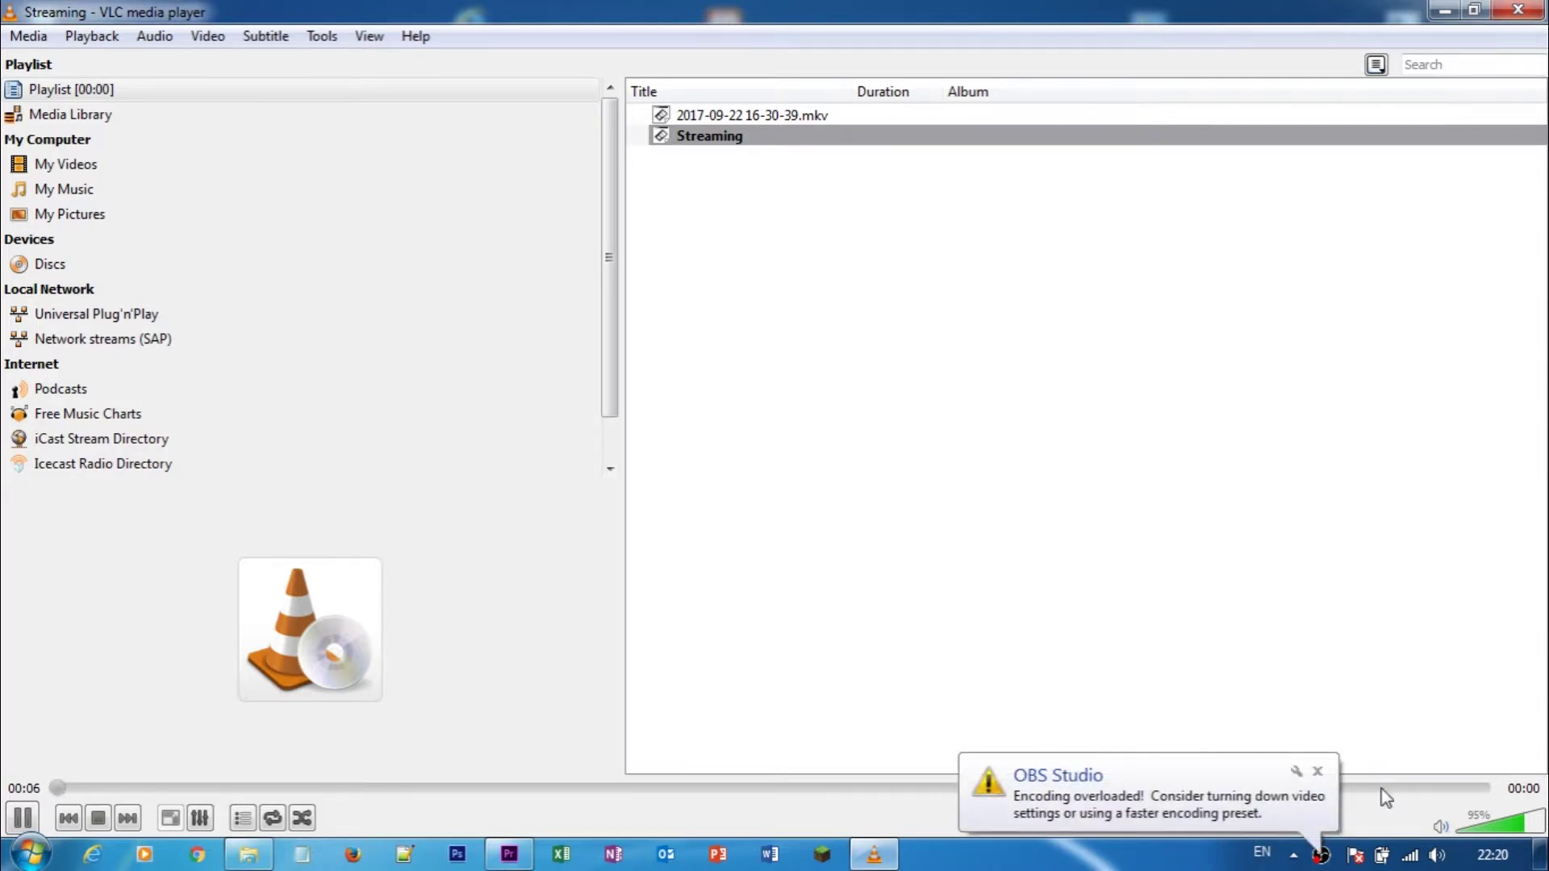
pyautogui.click(1318, 772)
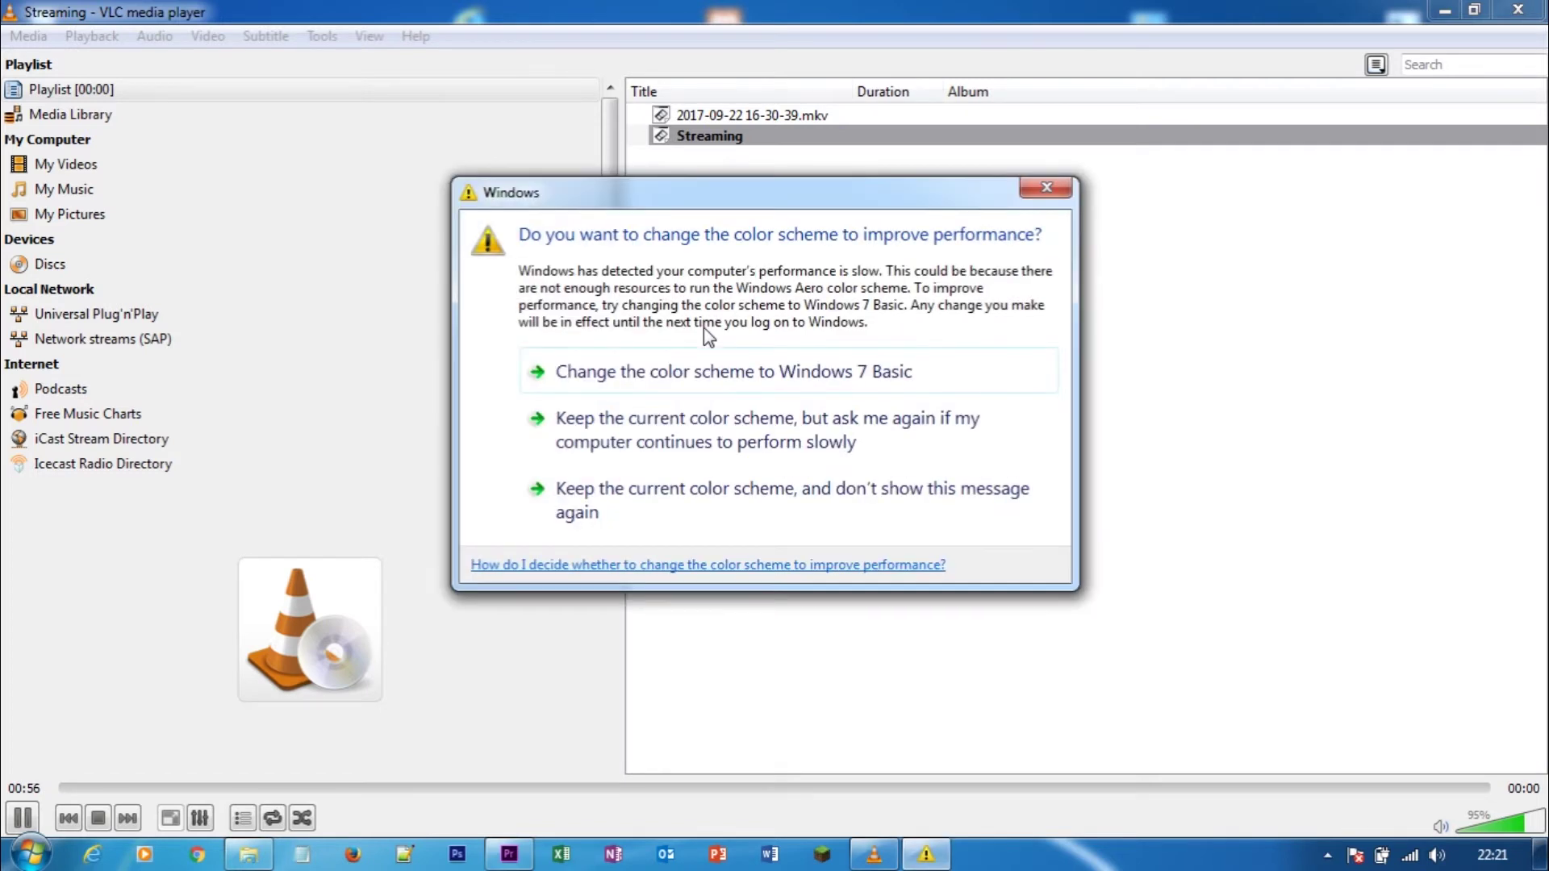
pyautogui.click(708, 424)
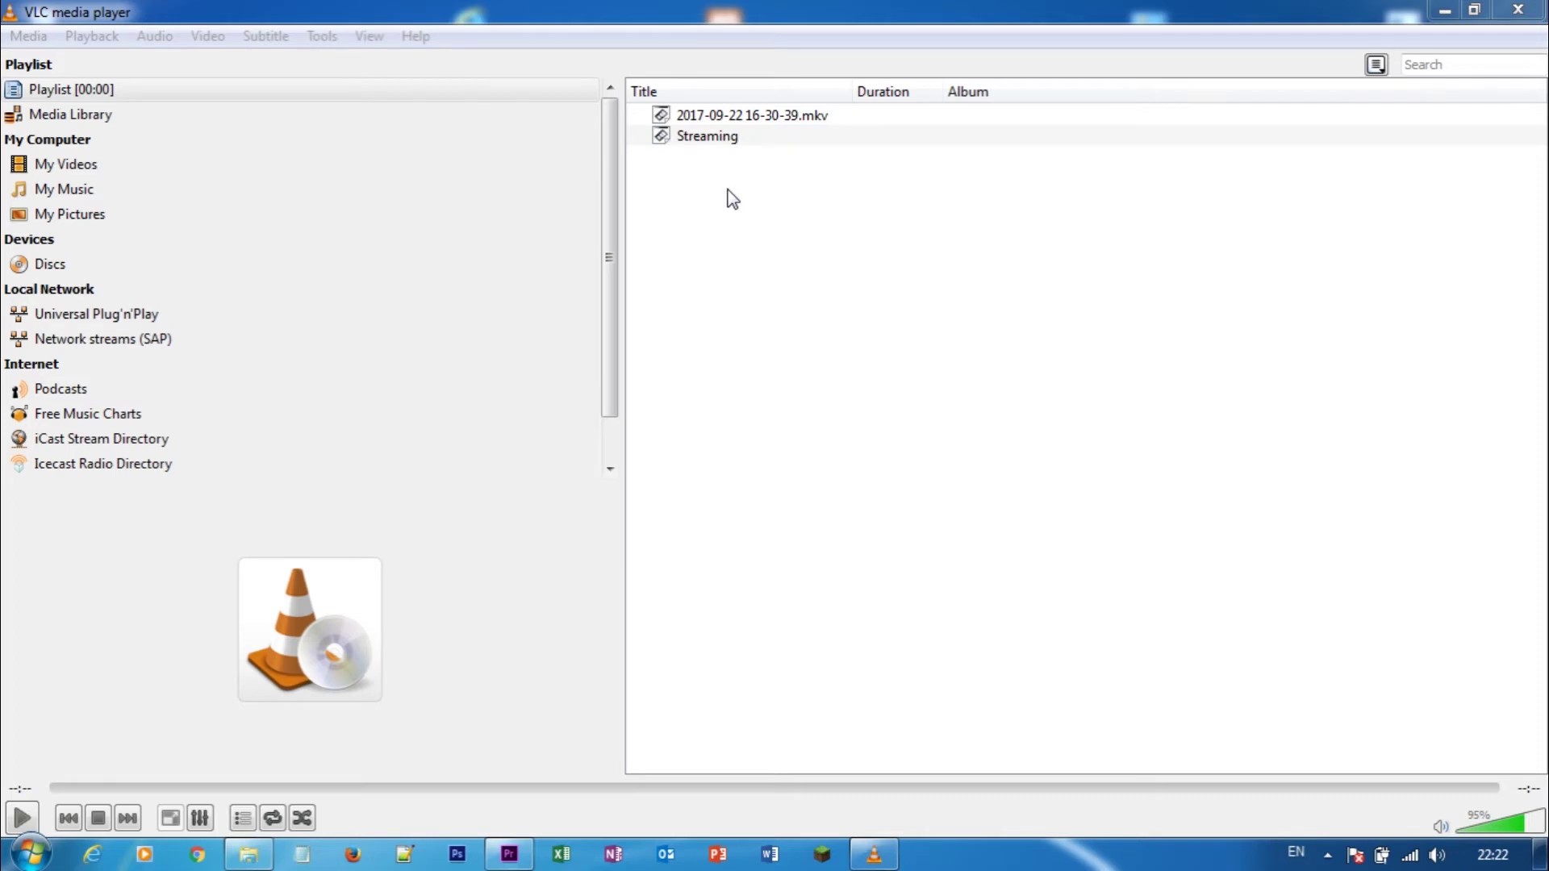
# Open the D:\Capture\Install Drivers folder in File Explorer and select the converted file 6.mp4
pyautogui.press('super+e')
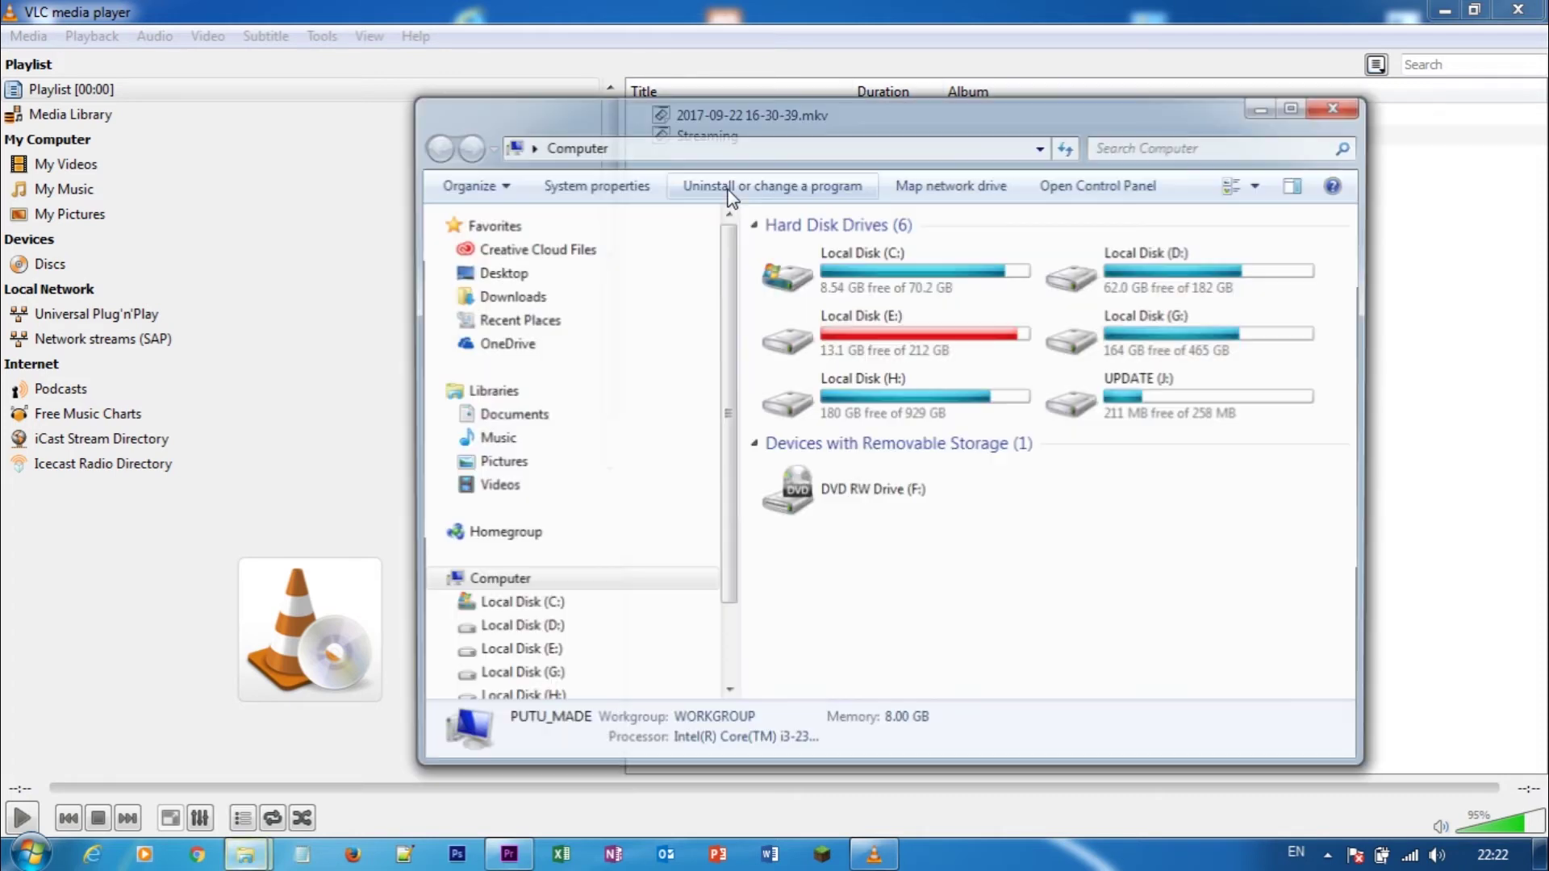
pyautogui.click(571, 631)
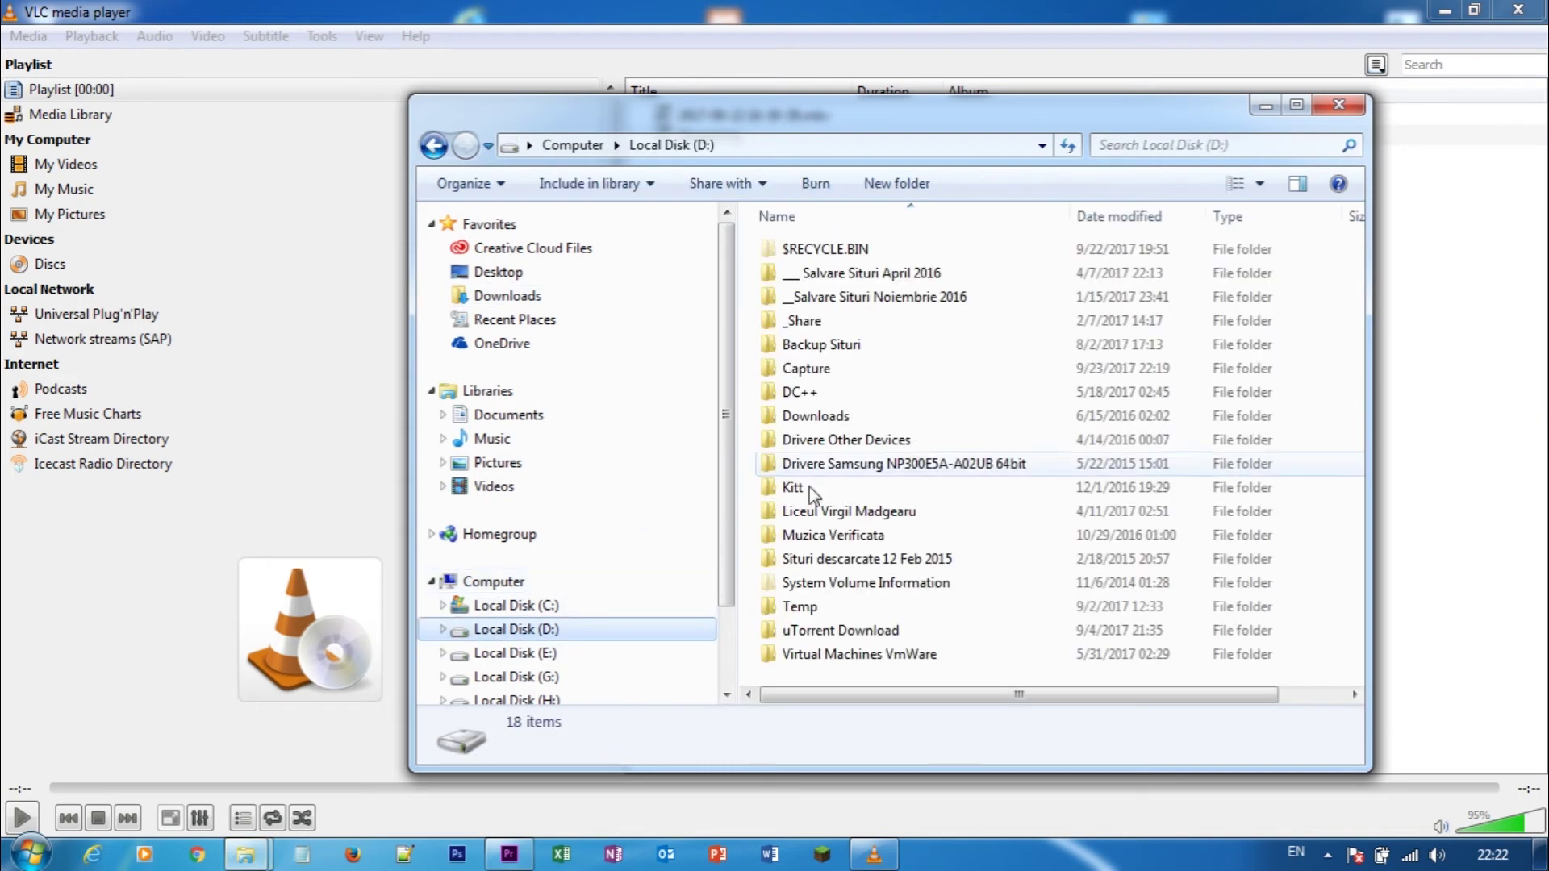
pyautogui.doubleClick(849, 370)
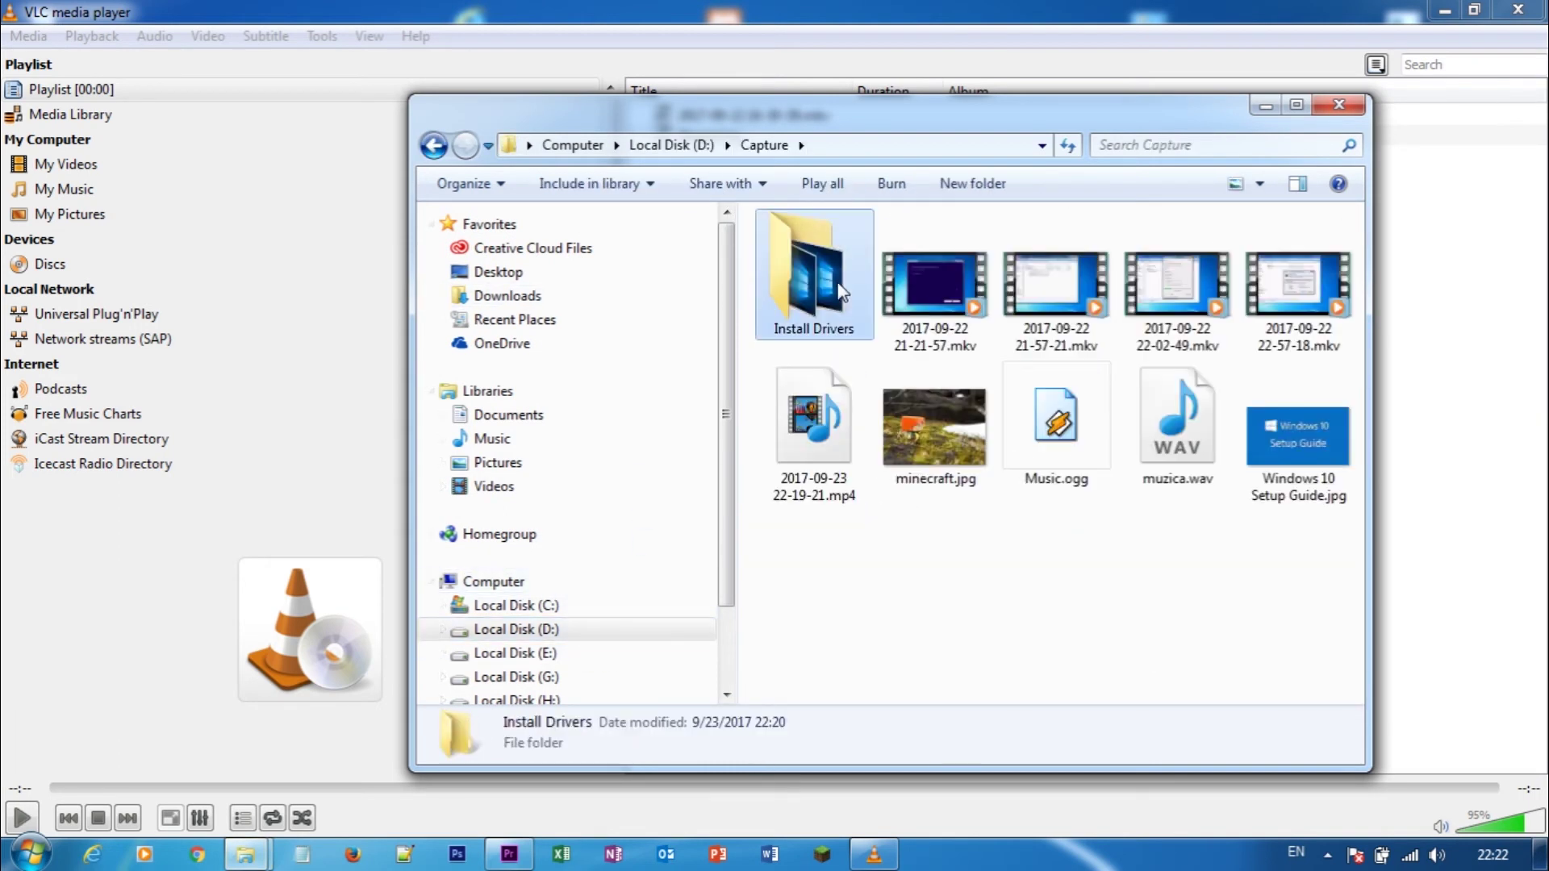
pyautogui.doubleClick(831, 274)
pyautogui.click(812, 355)
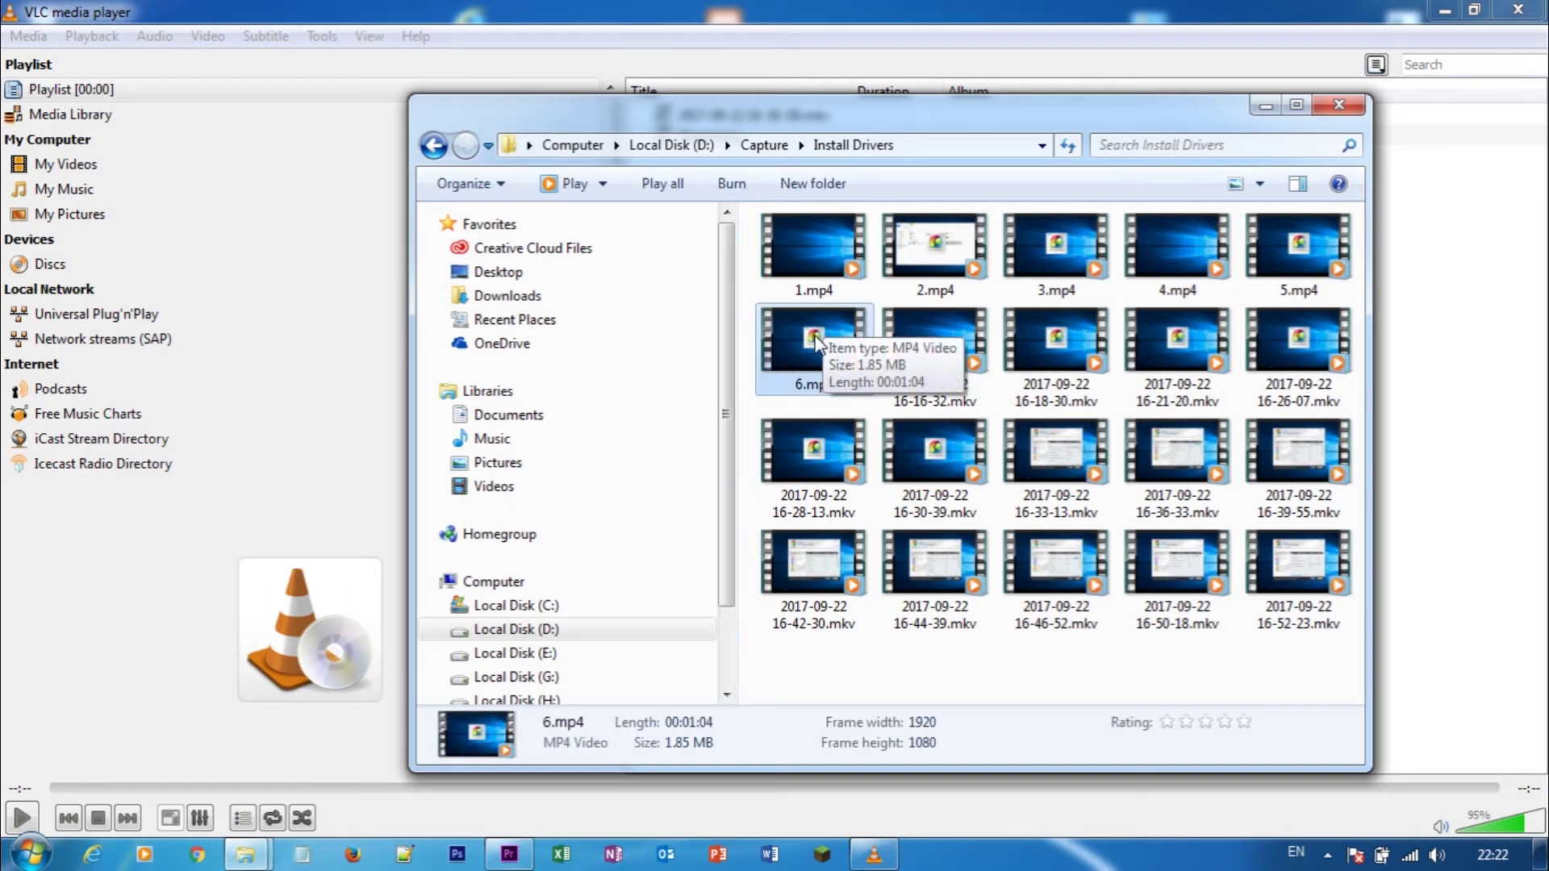
# Play 6.mp4 in MPC-HC x64 and skip ahead to about 00:42 to check the converted video
pyautogui.rightClick(807, 341)
pyautogui.moveTo(901, 557)
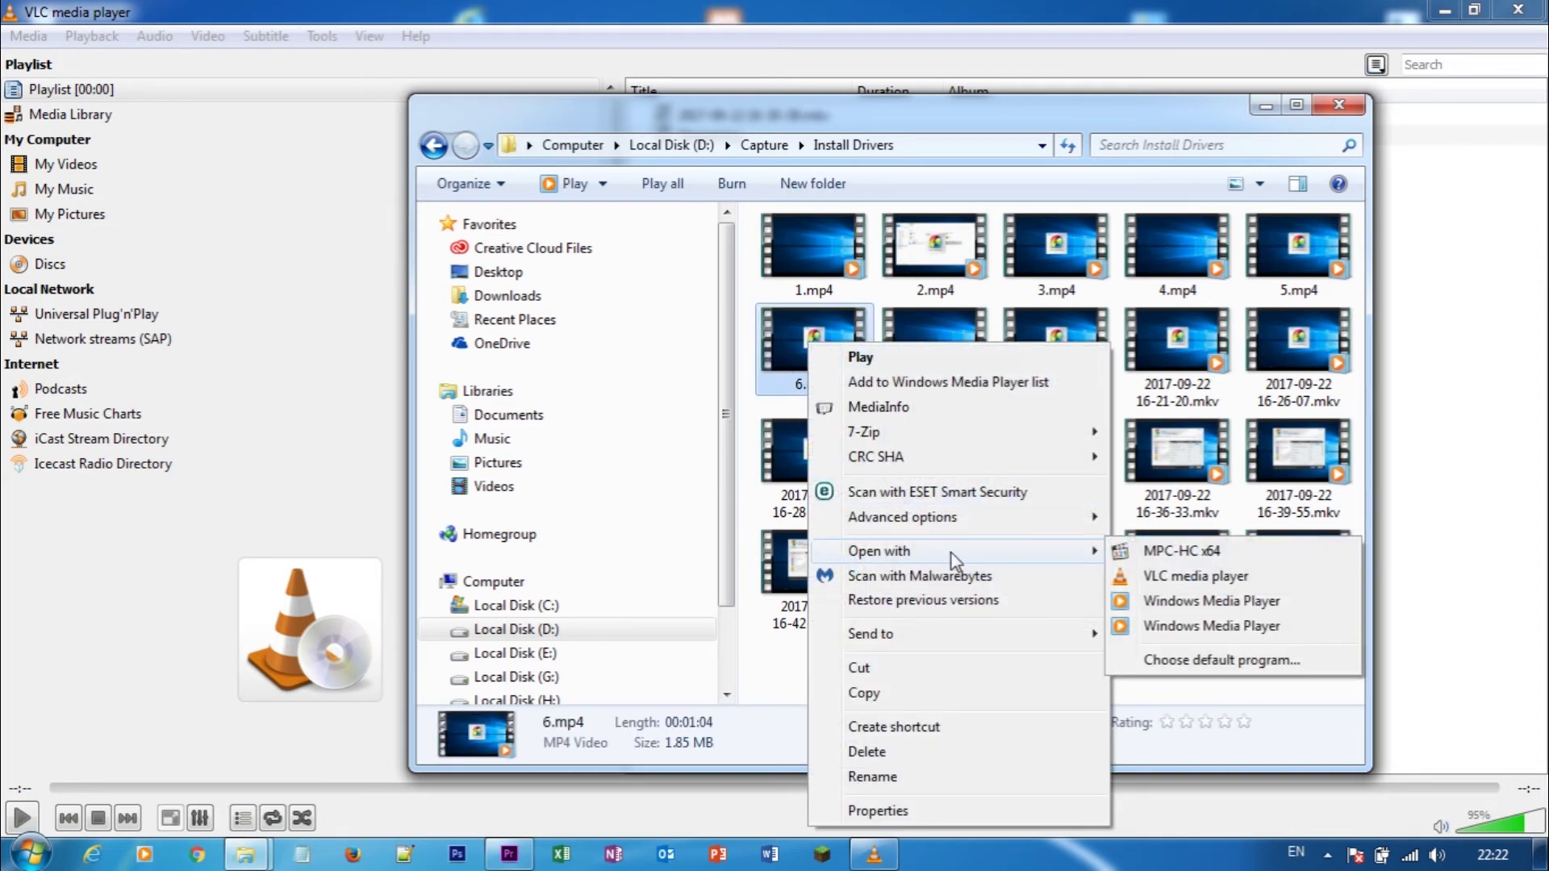
pyautogui.click(1178, 550)
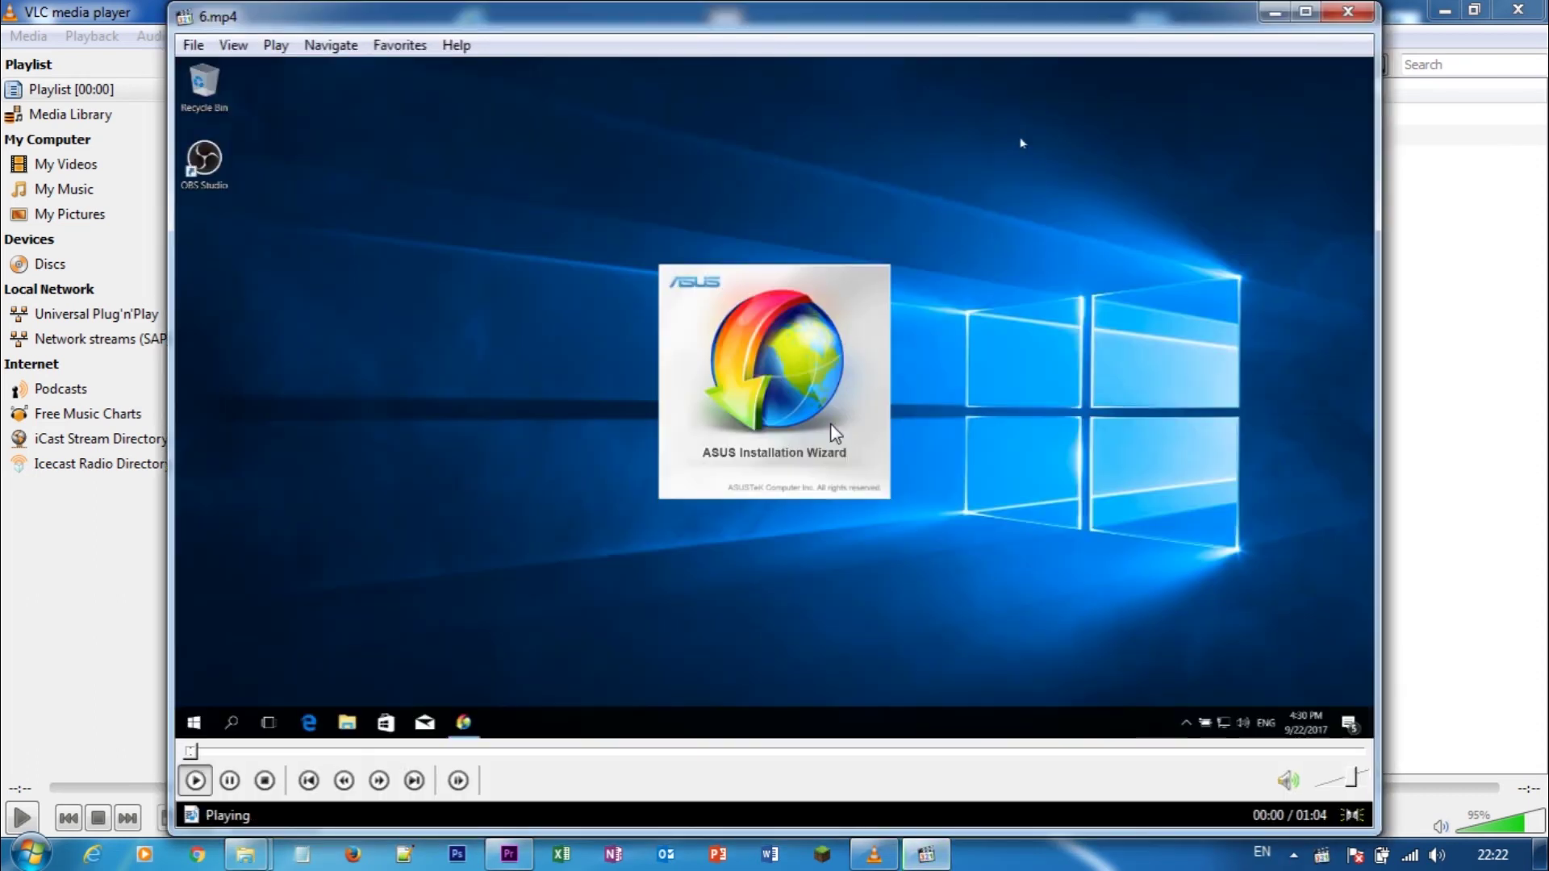
pyautogui.click(626, 750)
pyautogui.click(945, 755)
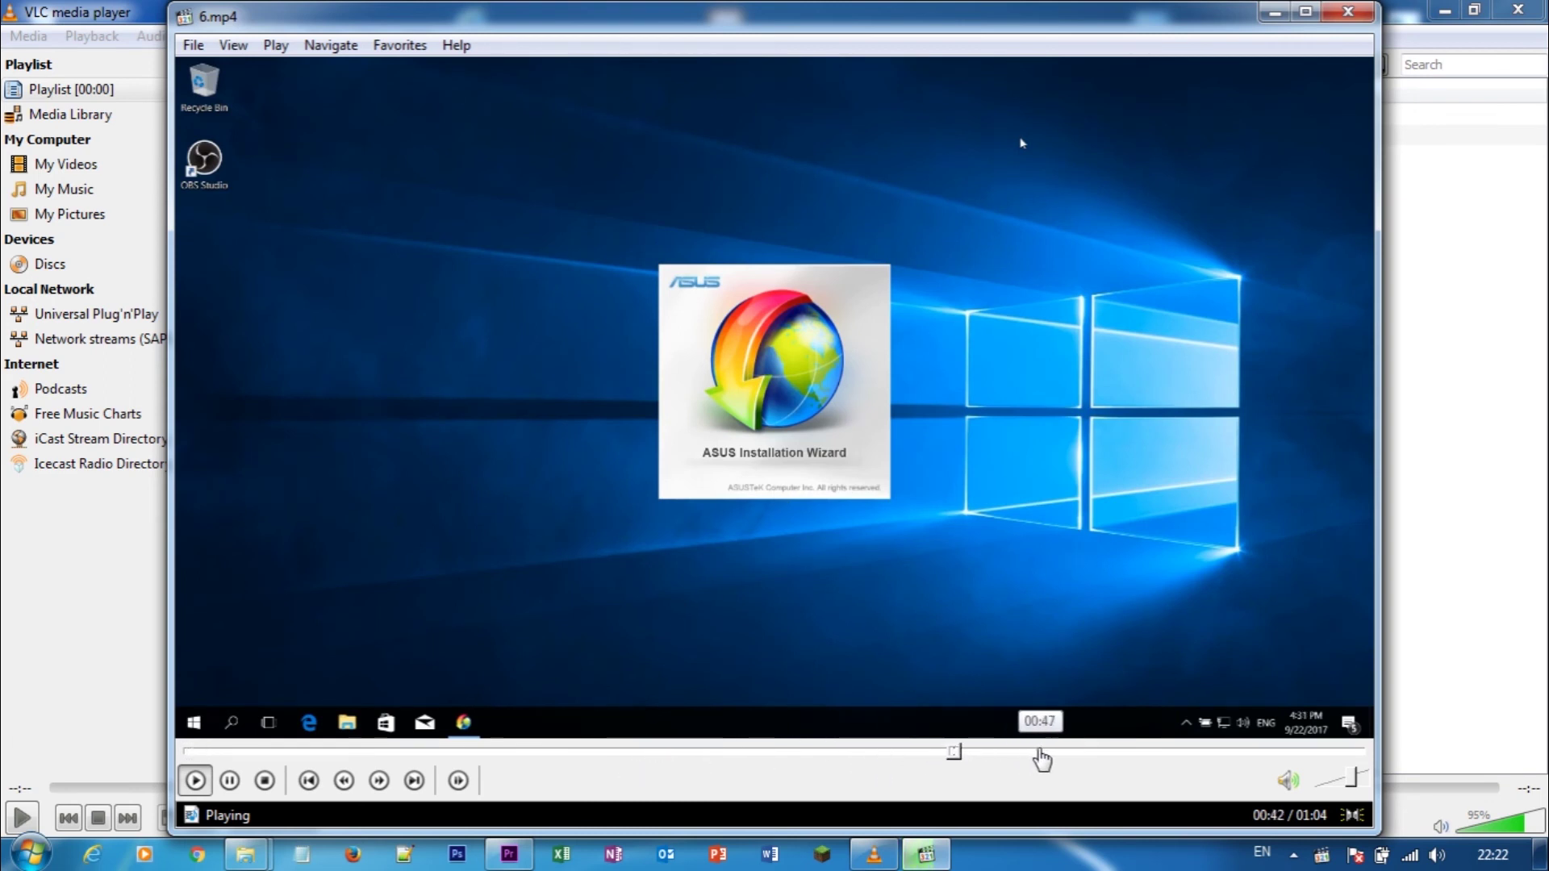